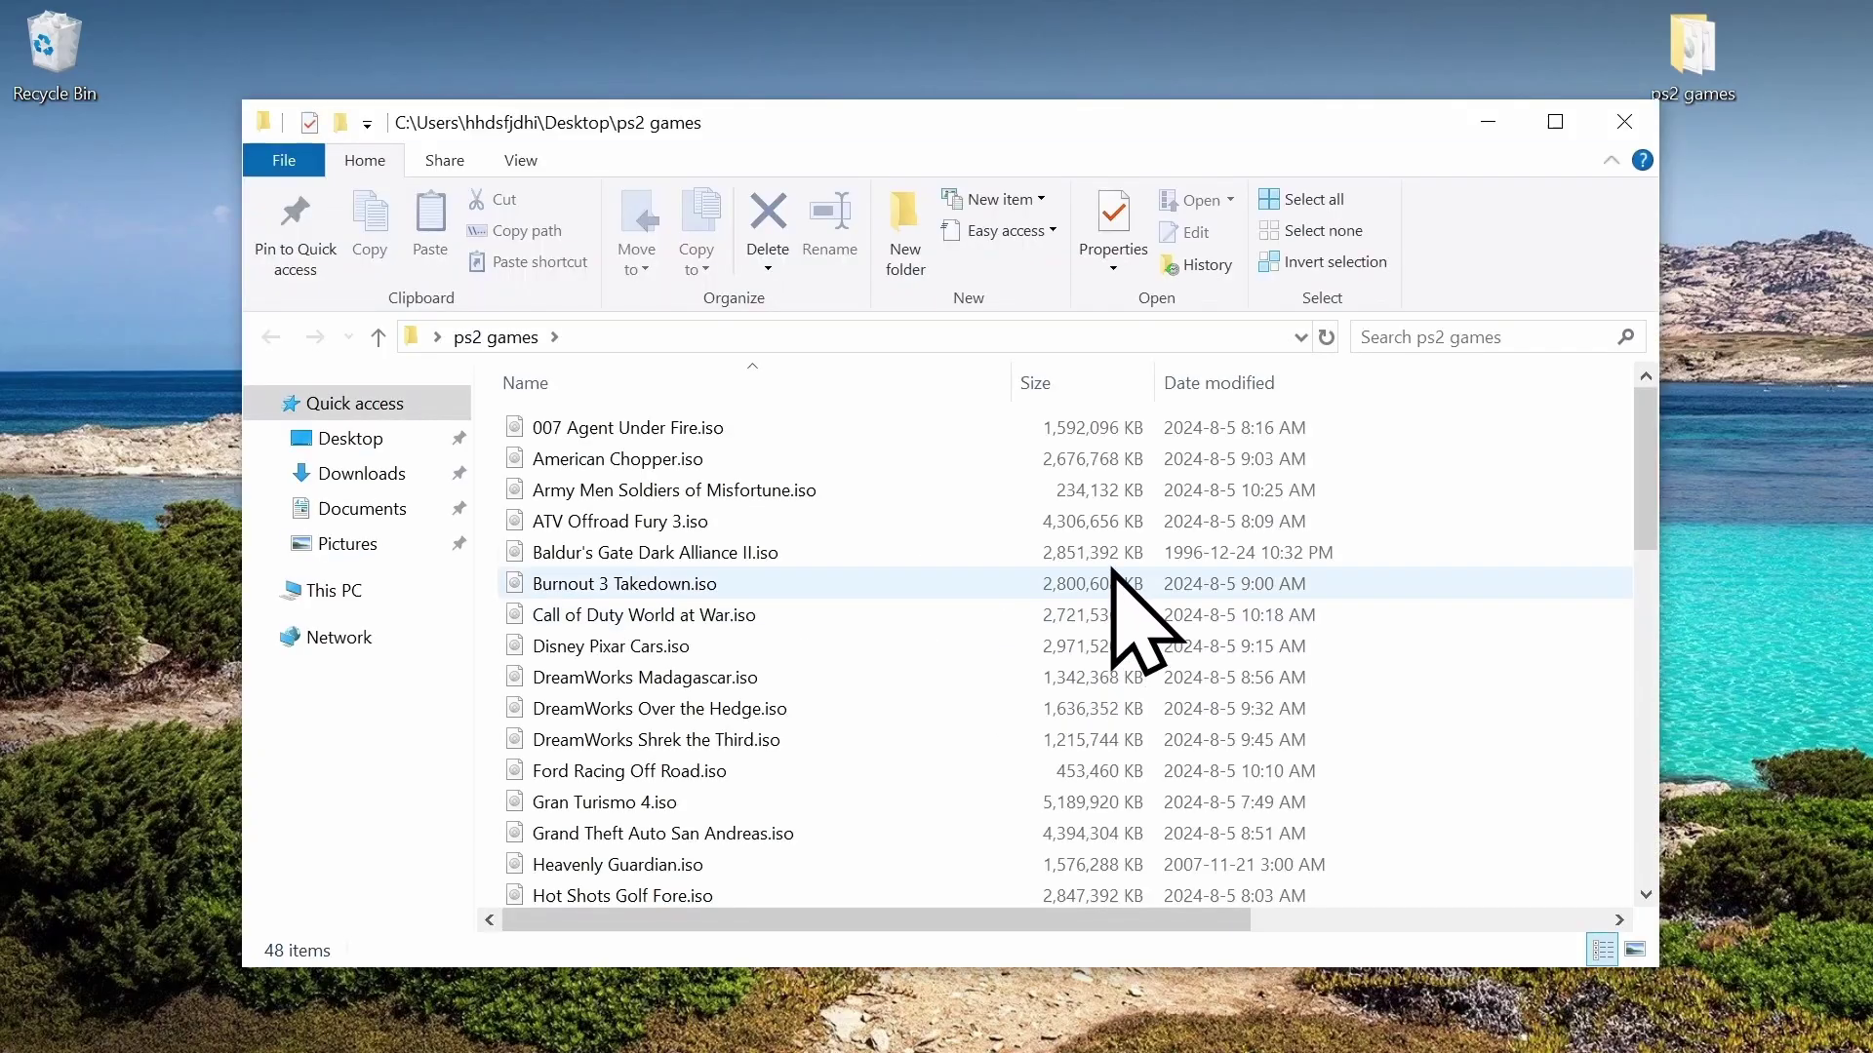
Create a CD folder in ps2 games and move the nine smallest ISOs into it, from Mojo.iso to Mark Davis Pro Bass Challenge.iso.
{"action": "left_click", "coordinate": [1078, 380]}
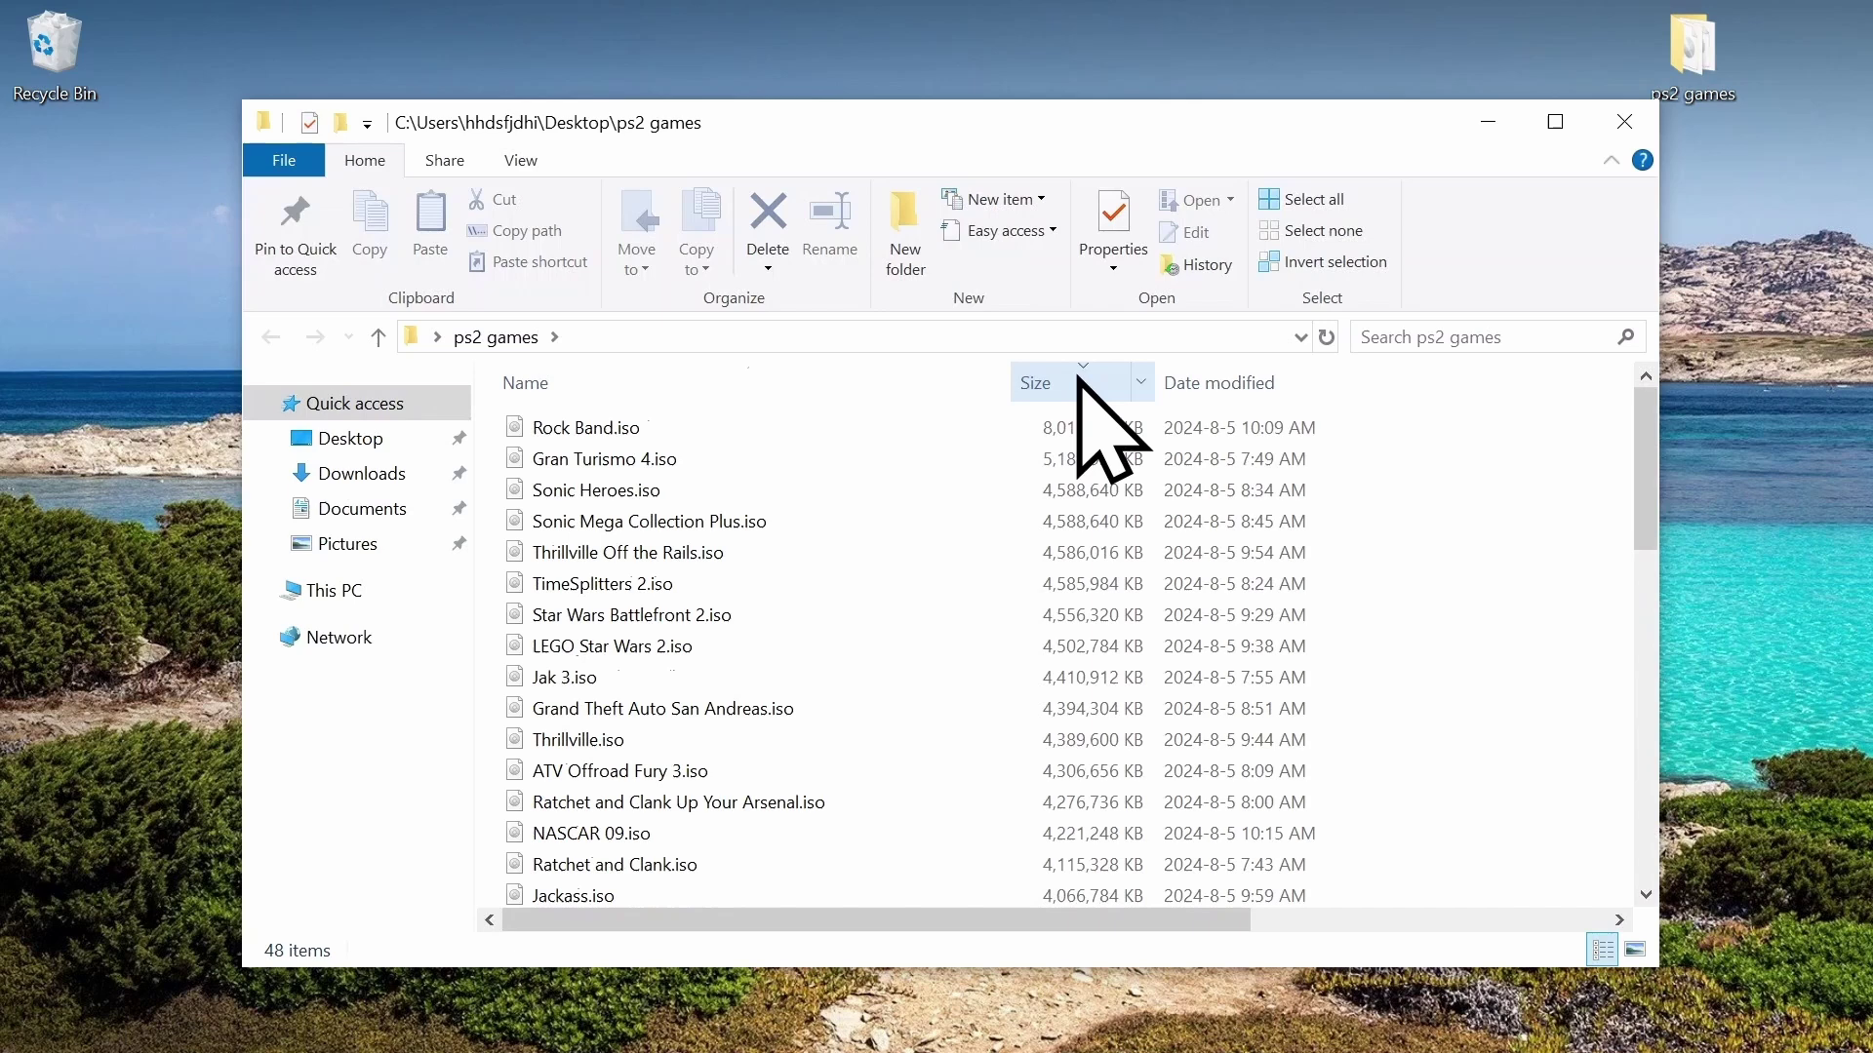
{"action": "left_click", "coordinate": [1077, 384]}
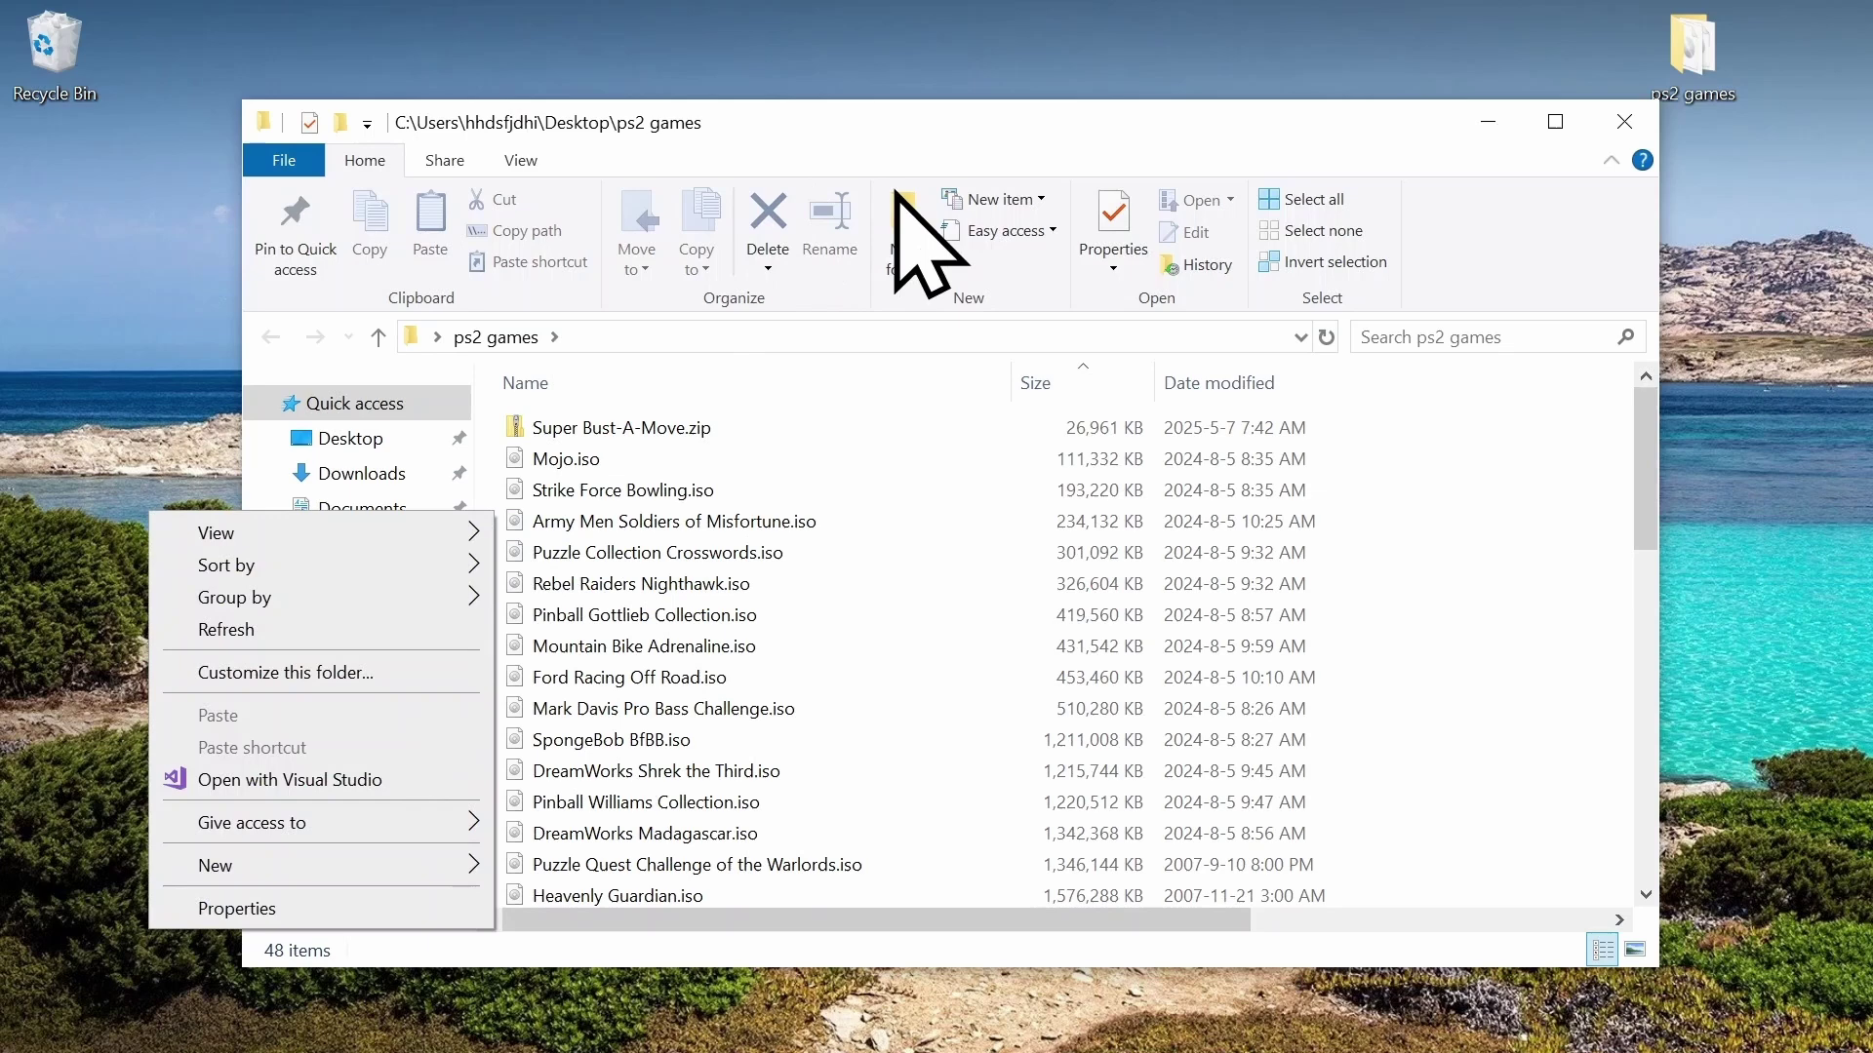
{"action": "left_click", "coordinate": [907, 244]}
{"action": "type", "text": "CD"}
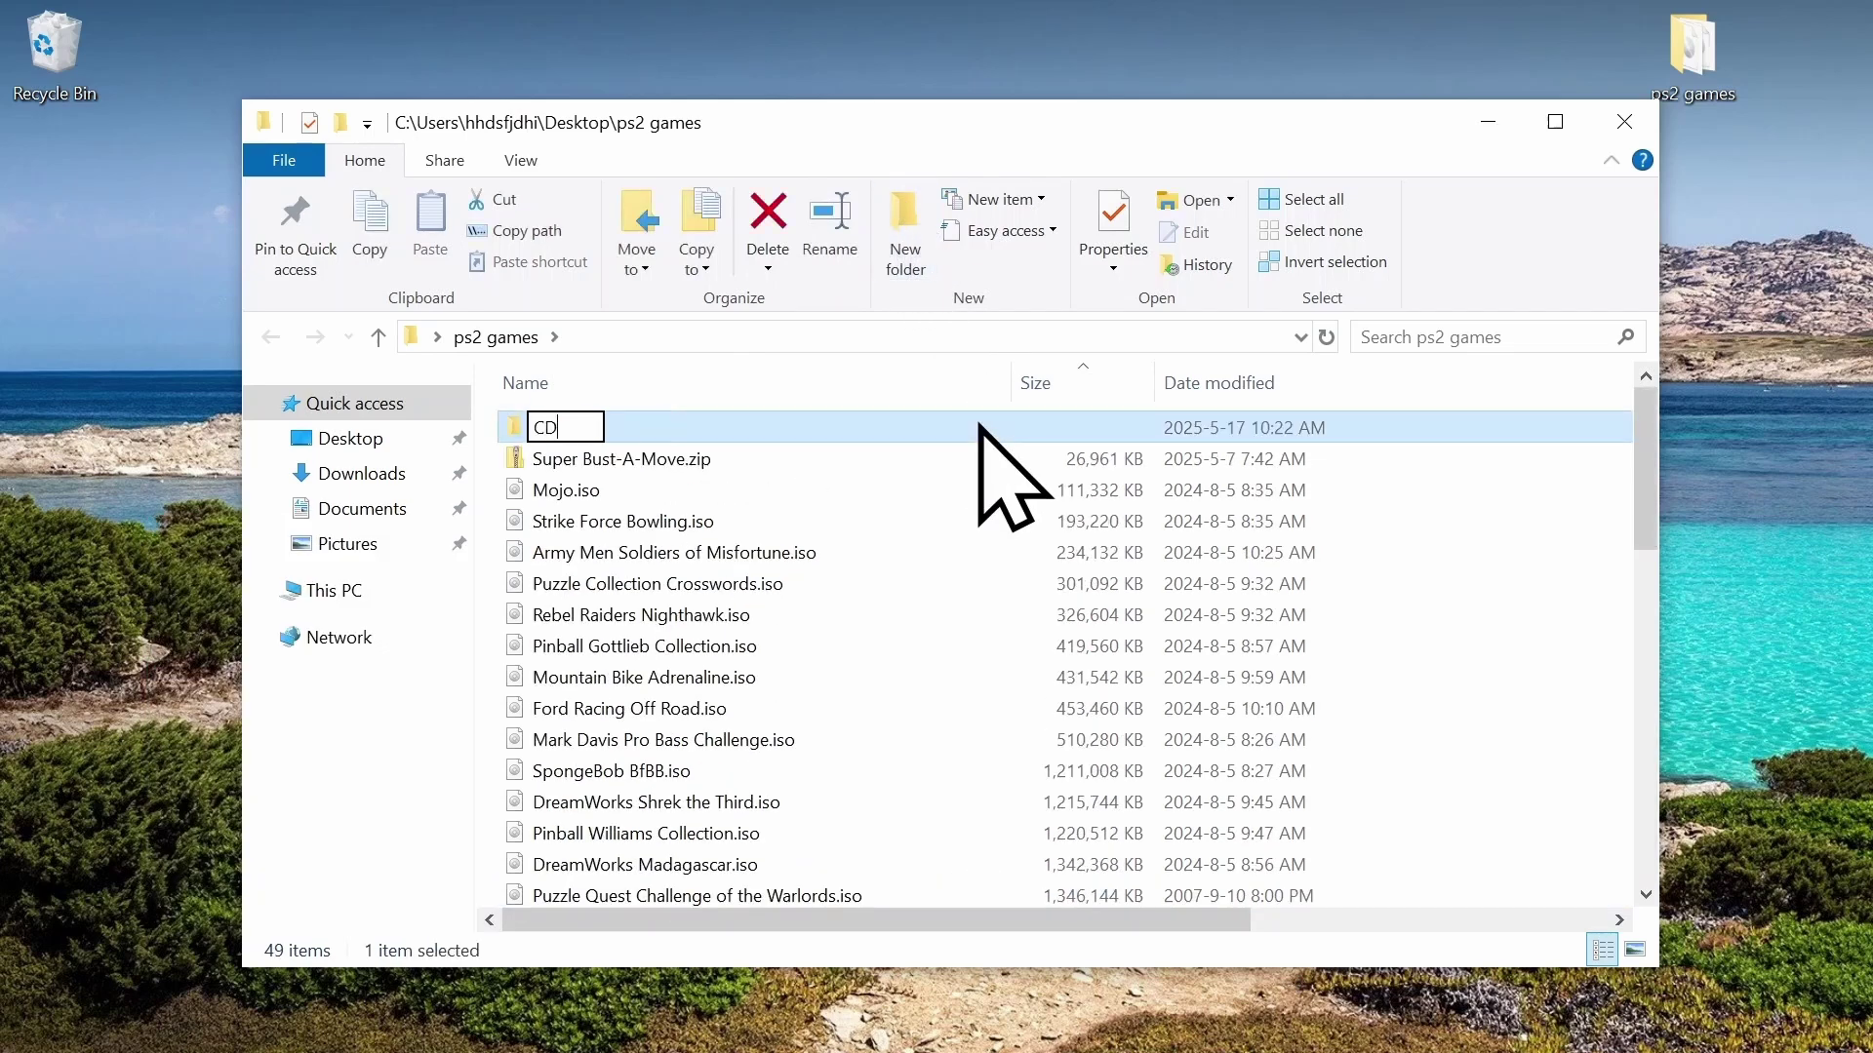
{"action": "left_click_drag", "start_coordinate": [1015, 751], "coordinate": [601, 429]}
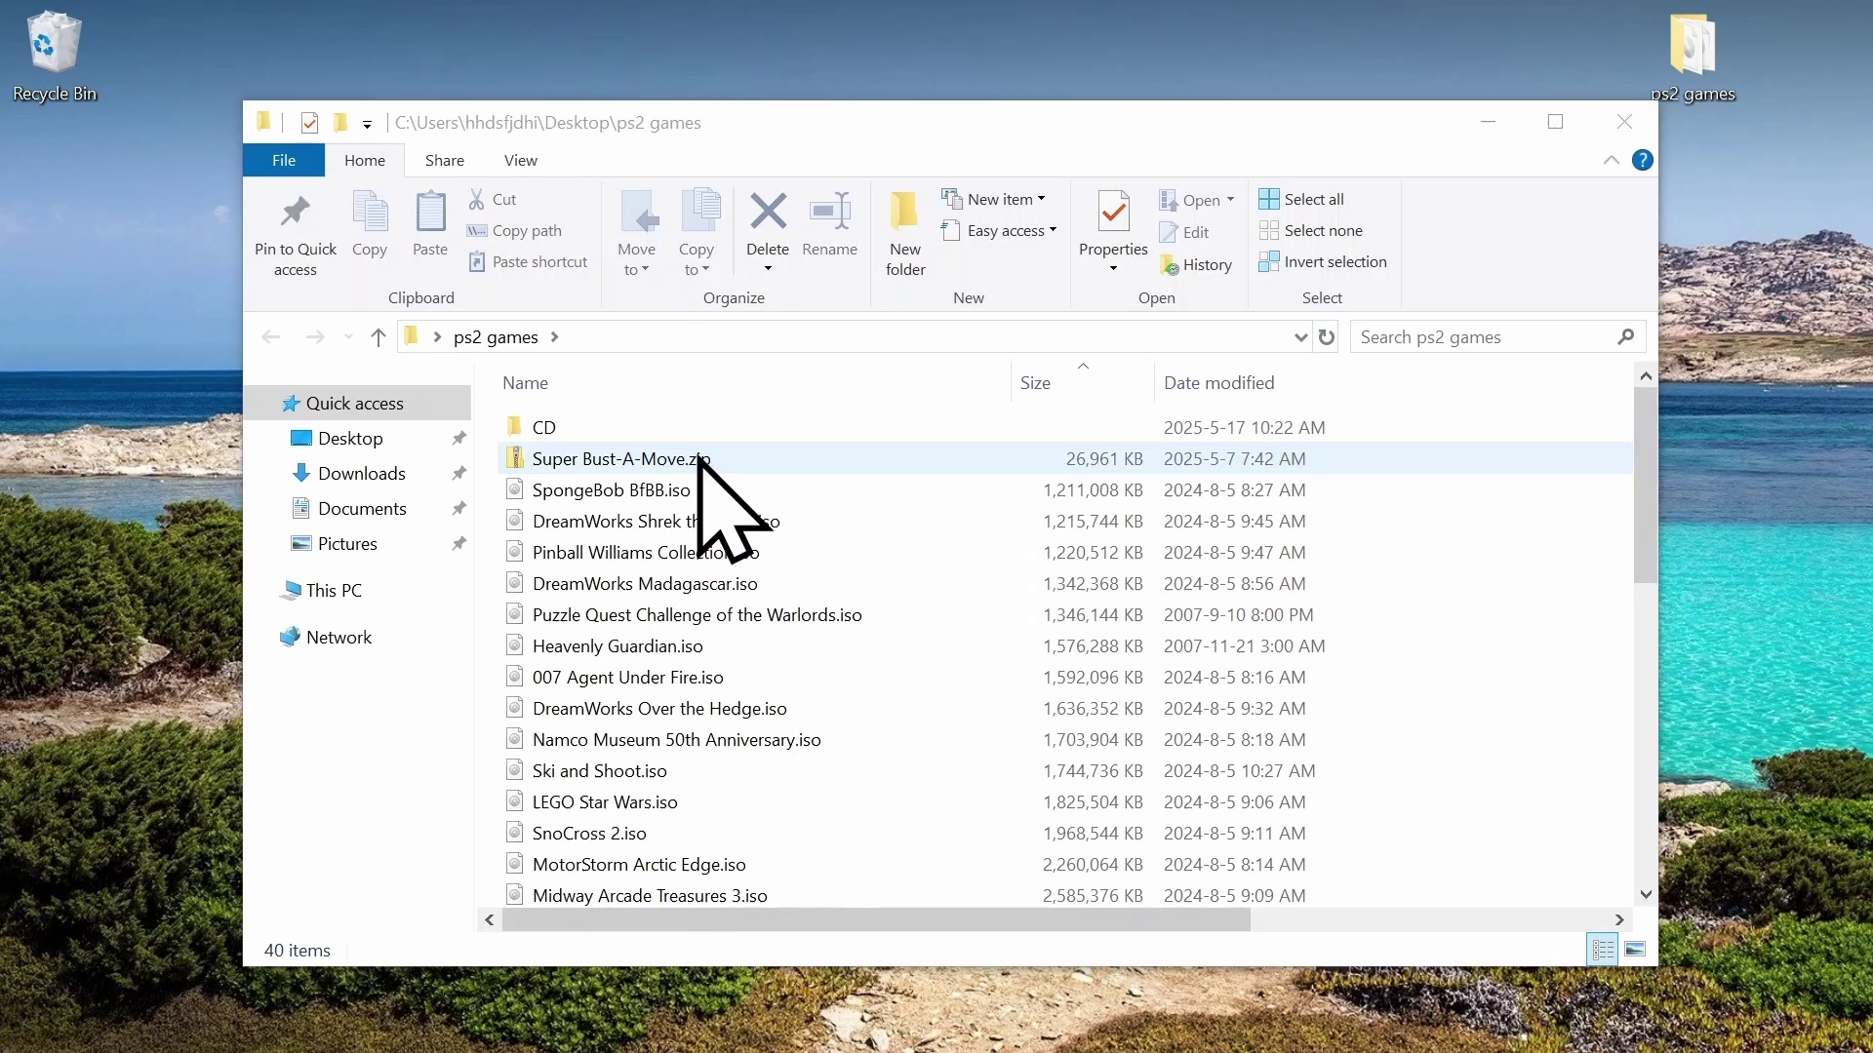
Extract Super Bust-A-Move.bin from Super Bust-A-Move.zip into ps2 games and move it into the CD folder.
{"action": "double_click", "coordinate": [696, 461]}
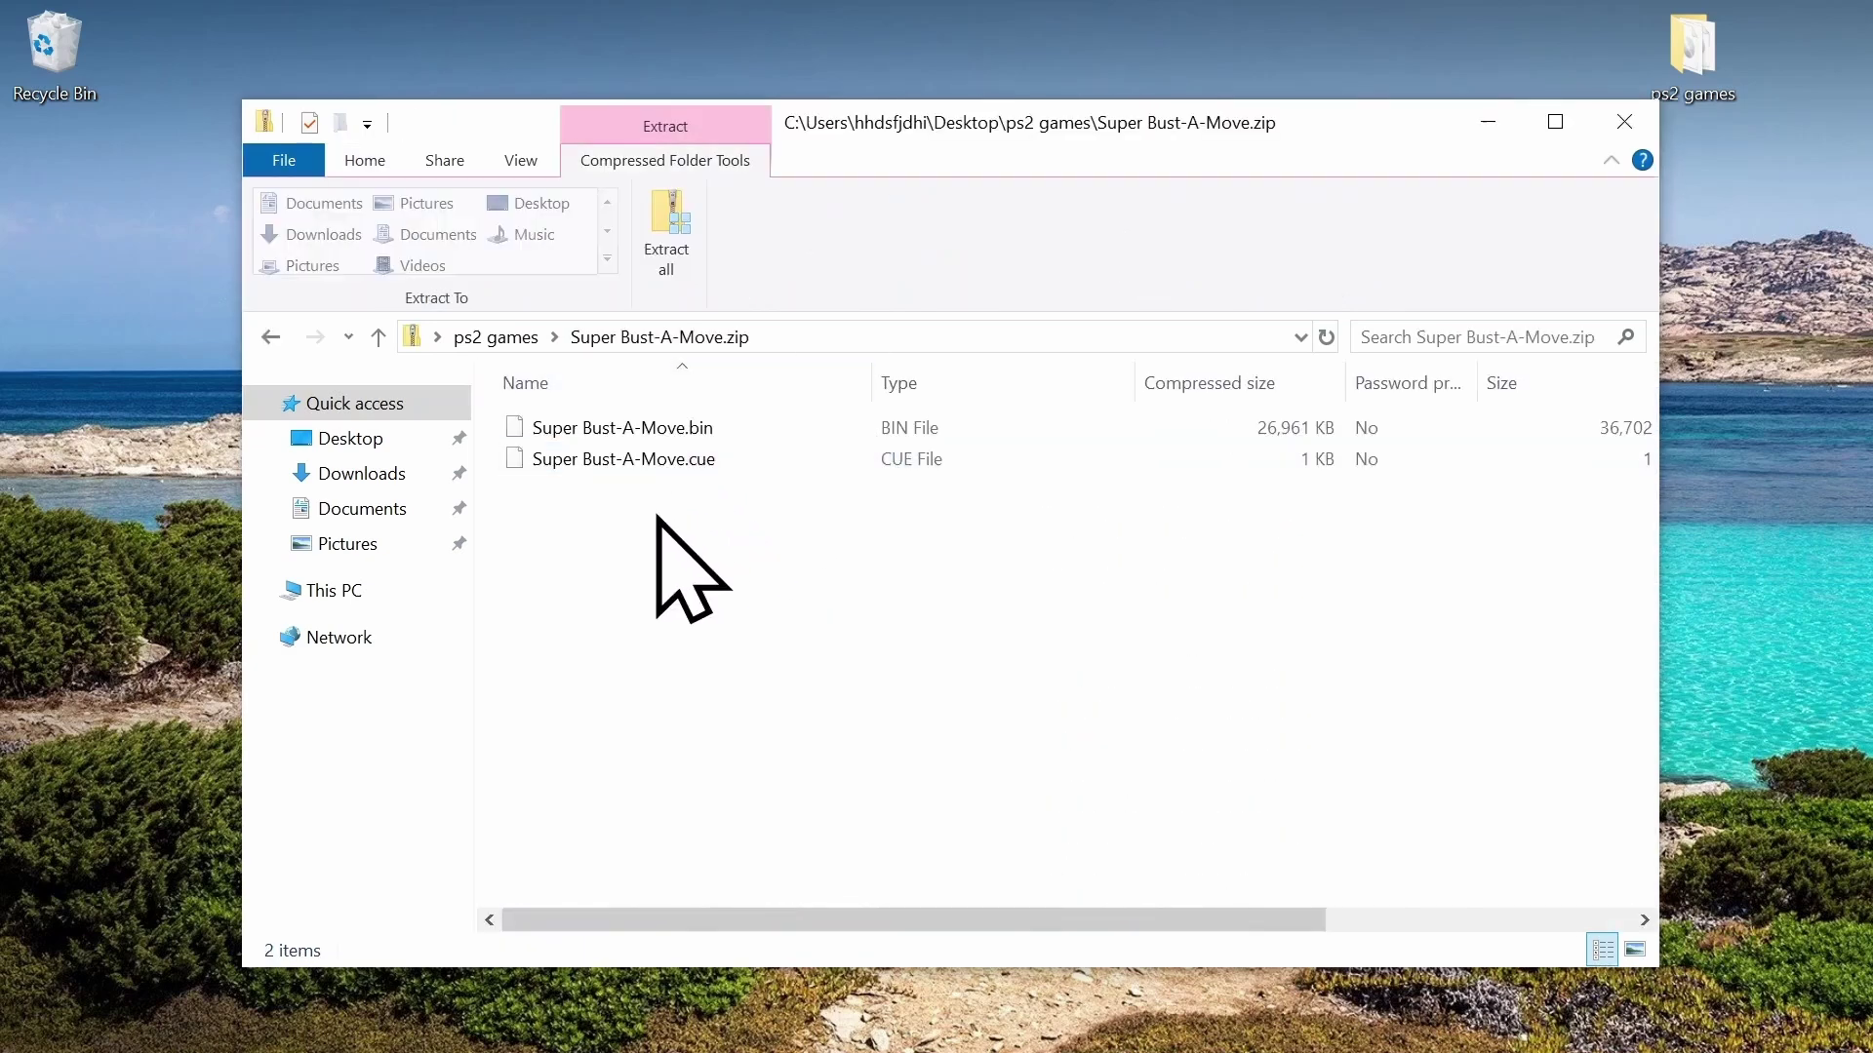
{"action": "left_click_drag", "start_coordinate": [609, 458], "coordinate": [500, 339]}
{"action": "left_click", "coordinate": [648, 458]}
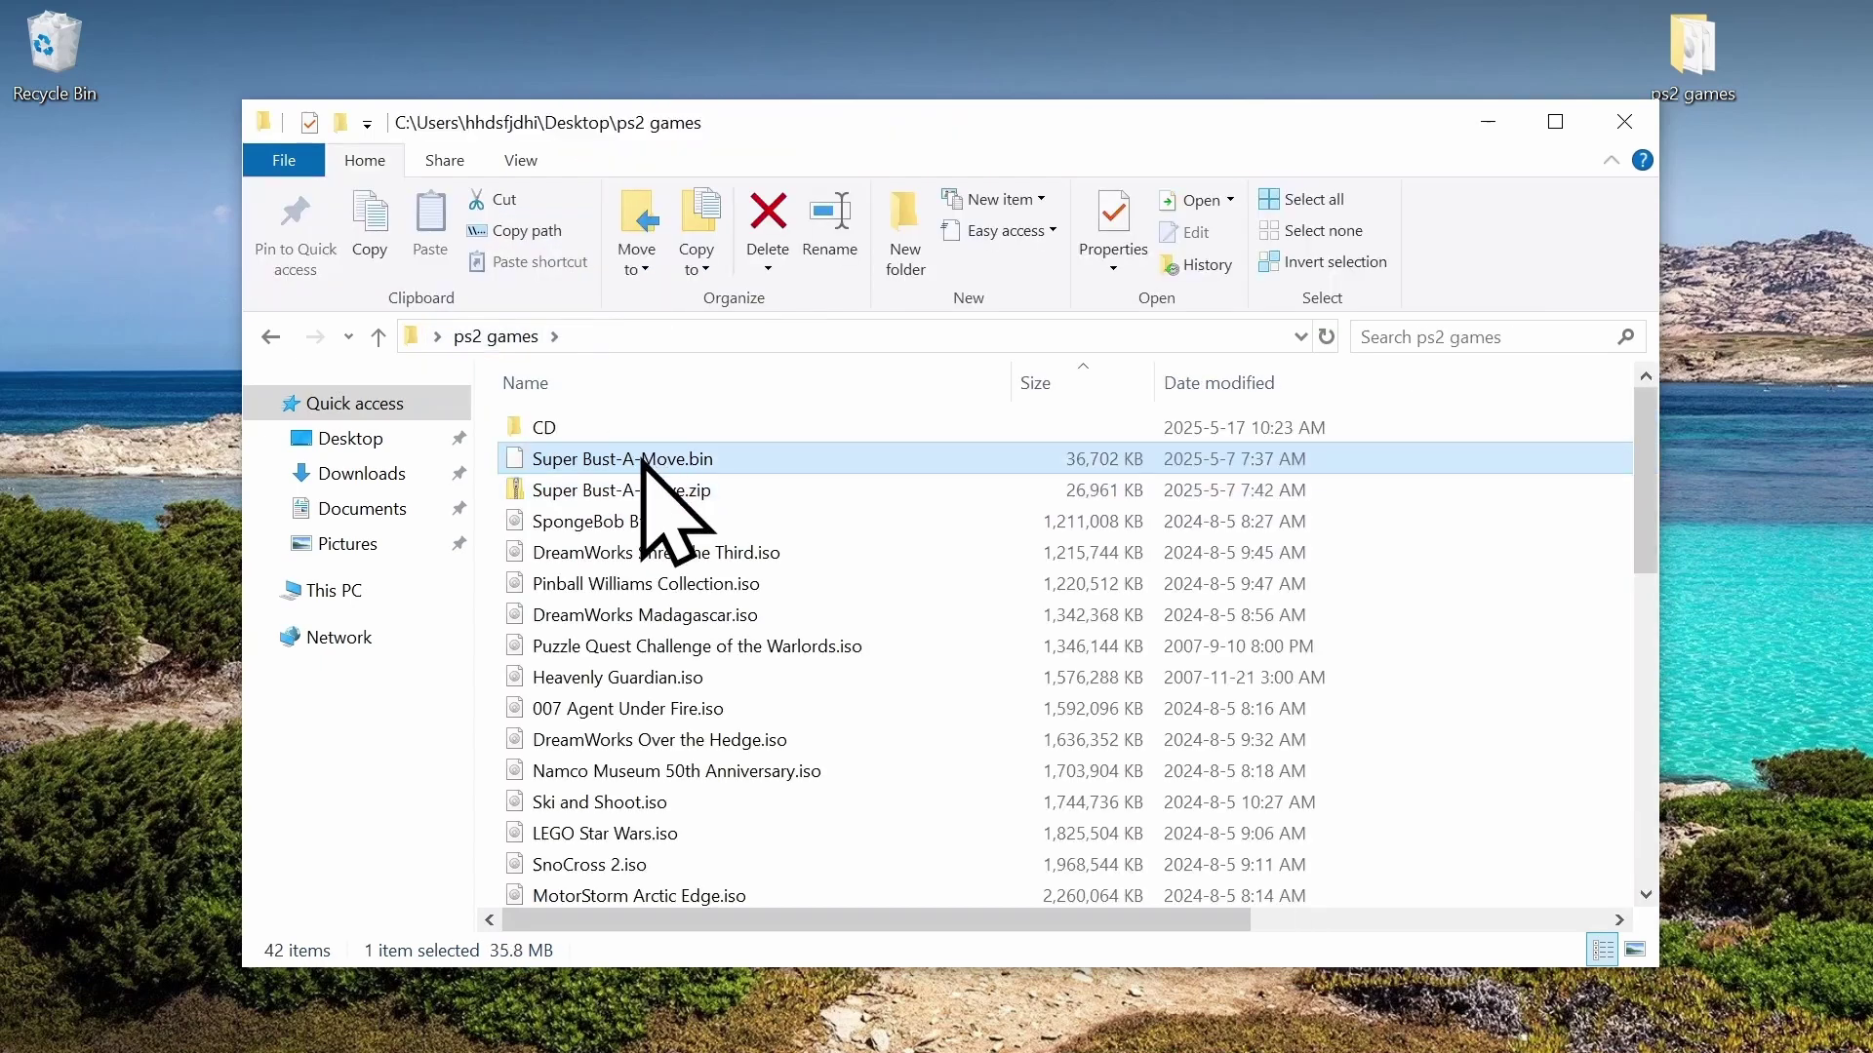
{"action": "left_click_drag", "start_coordinate": [640, 468], "coordinate": [641, 429]}
Select all the remaining ISO files in ps2 games and move them into the DVD folder.
{"action": "key", "text": "shift+End"}
{"action": "scroll", "coordinate": [863, 770], "scroll_direction": "up", "scroll_amount": 9}
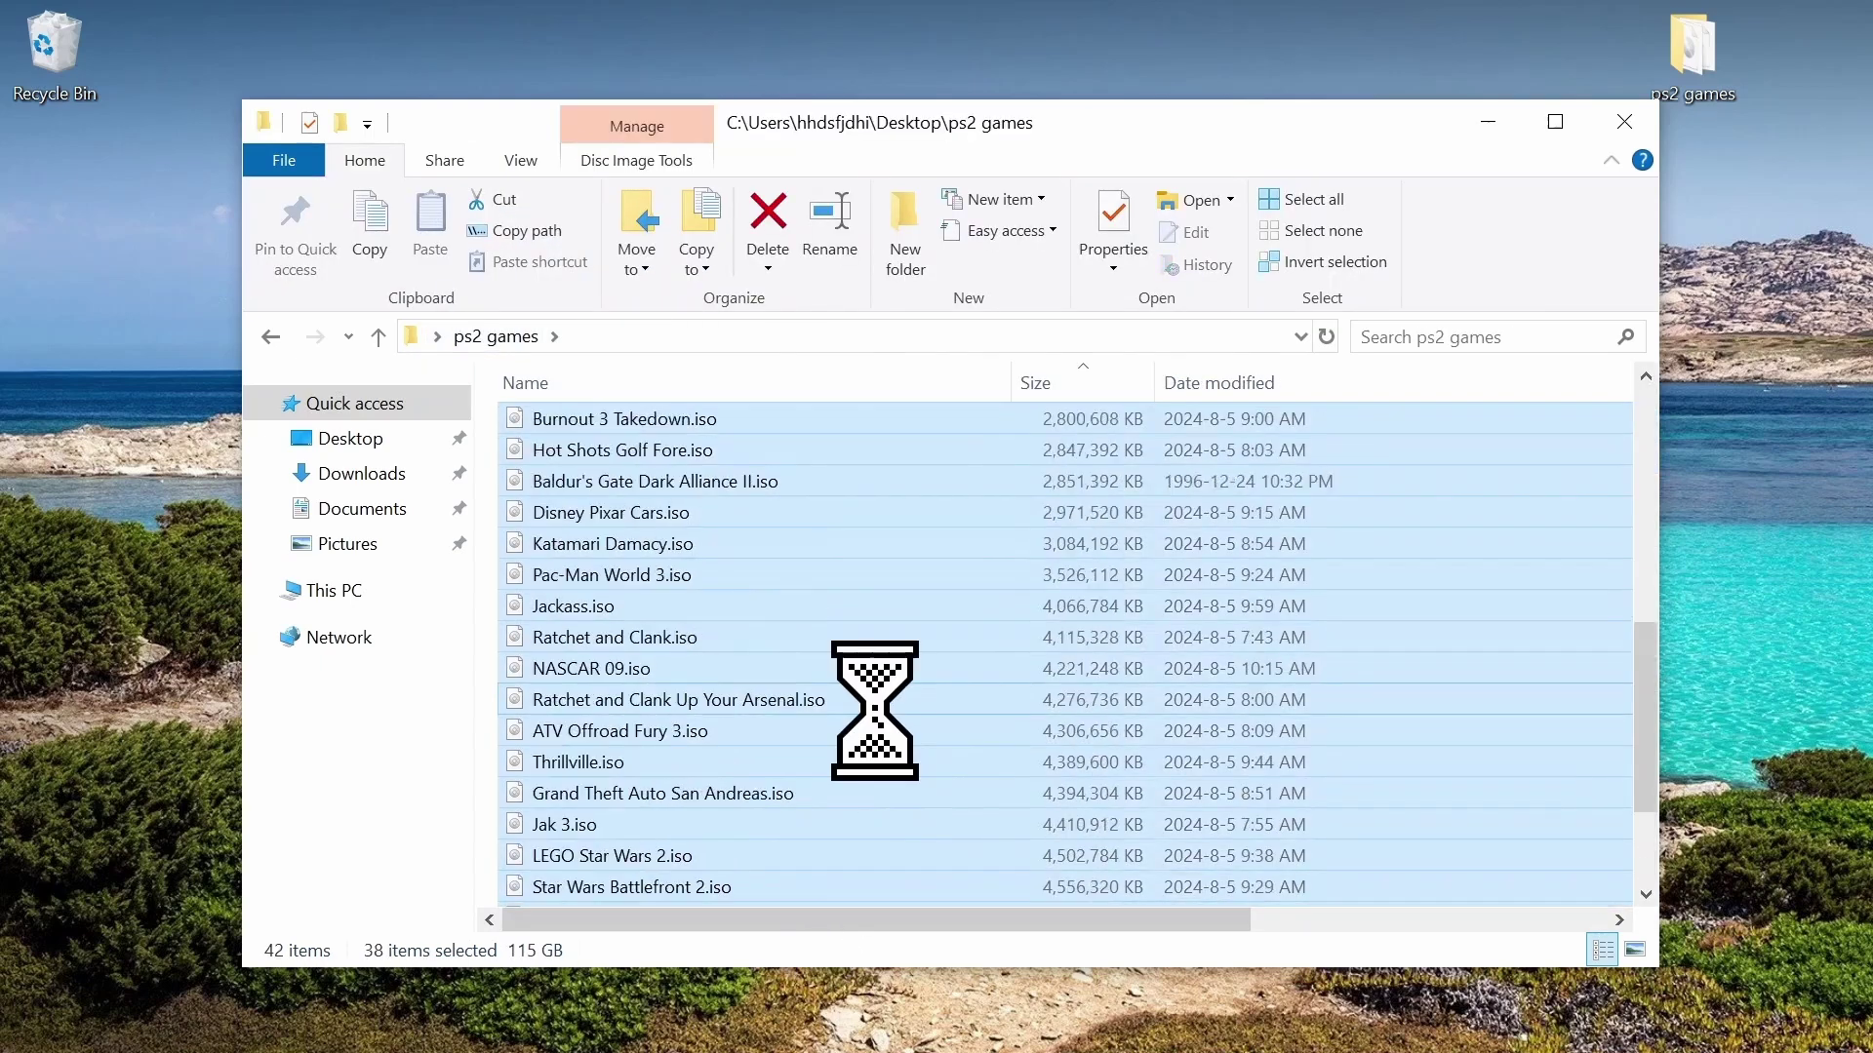
{"action": "left_click_drag", "start_coordinate": [765, 577], "coordinate": [696, 437]}
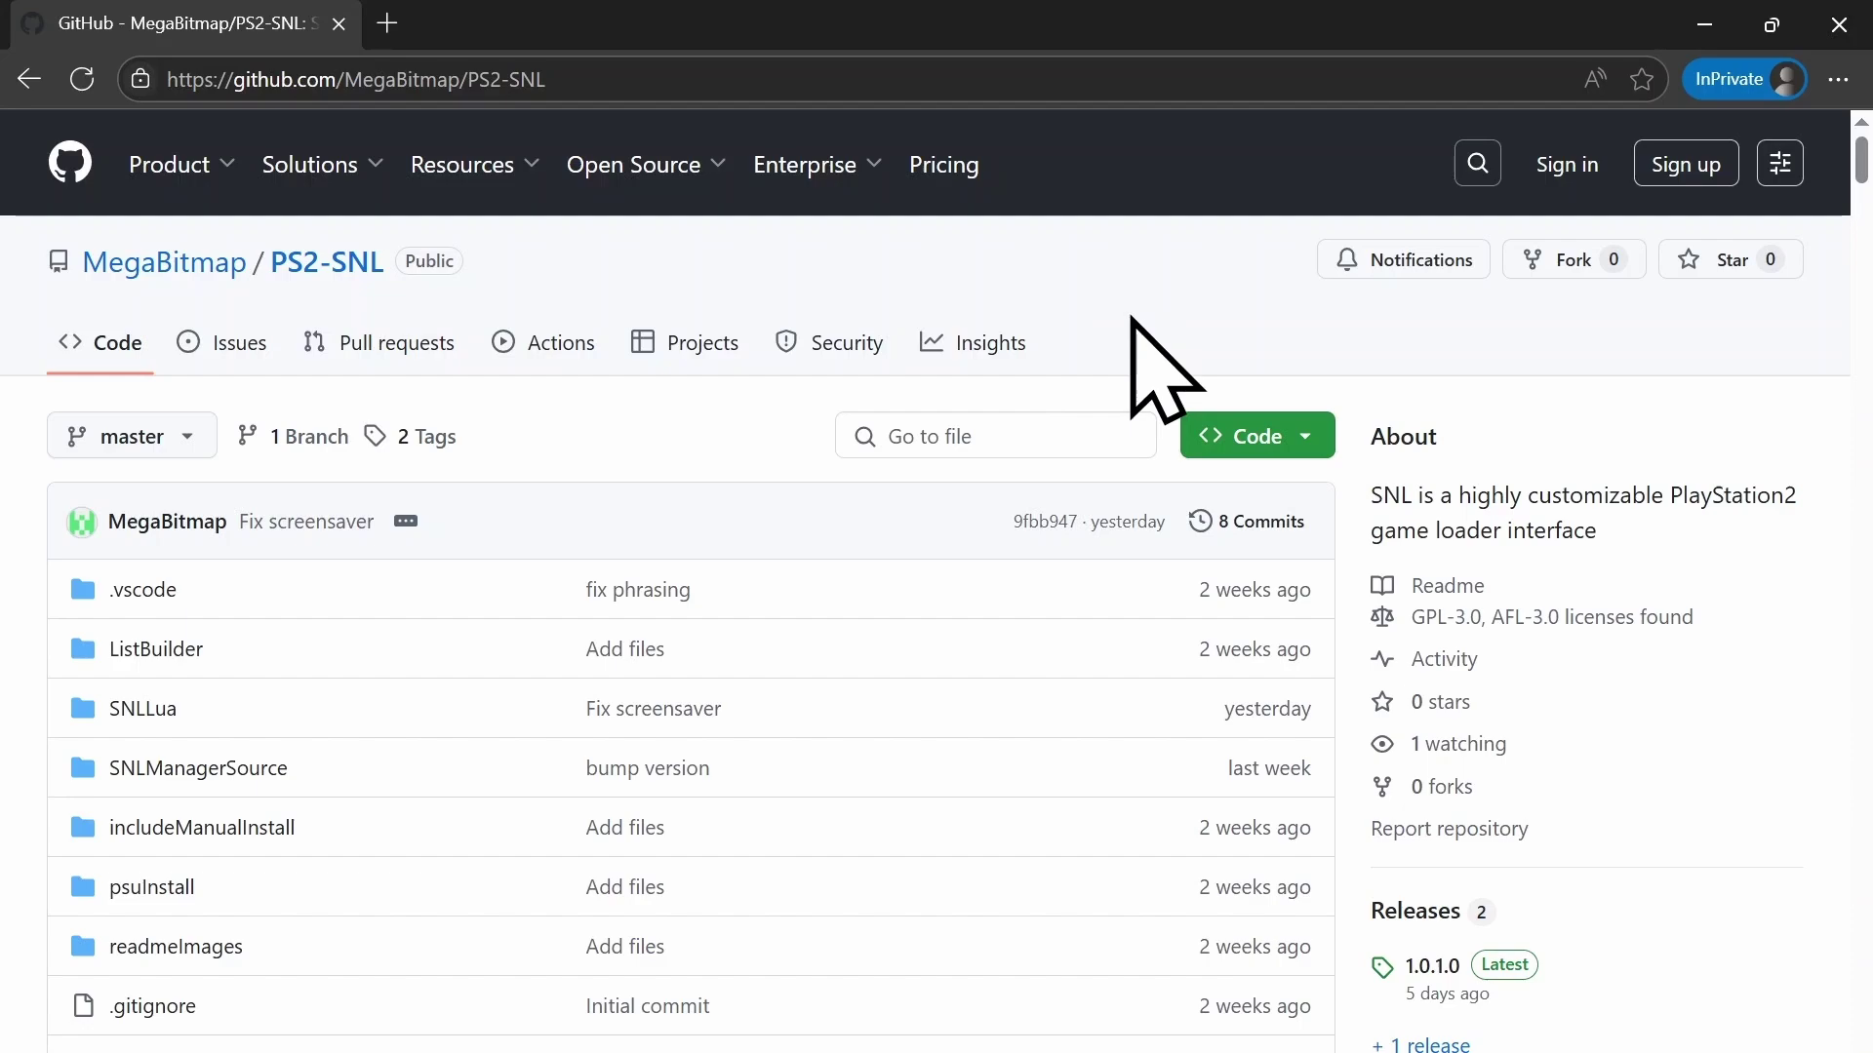
Open the releases of the MegaBitmap/PS2-SNL repository on GitHub and download SNL-Manager-UDPBD-v1.0.1.0.
{"action": "scroll", "coordinate": [1053, 565], "scroll_direction": "down", "scroll_amount": 15}
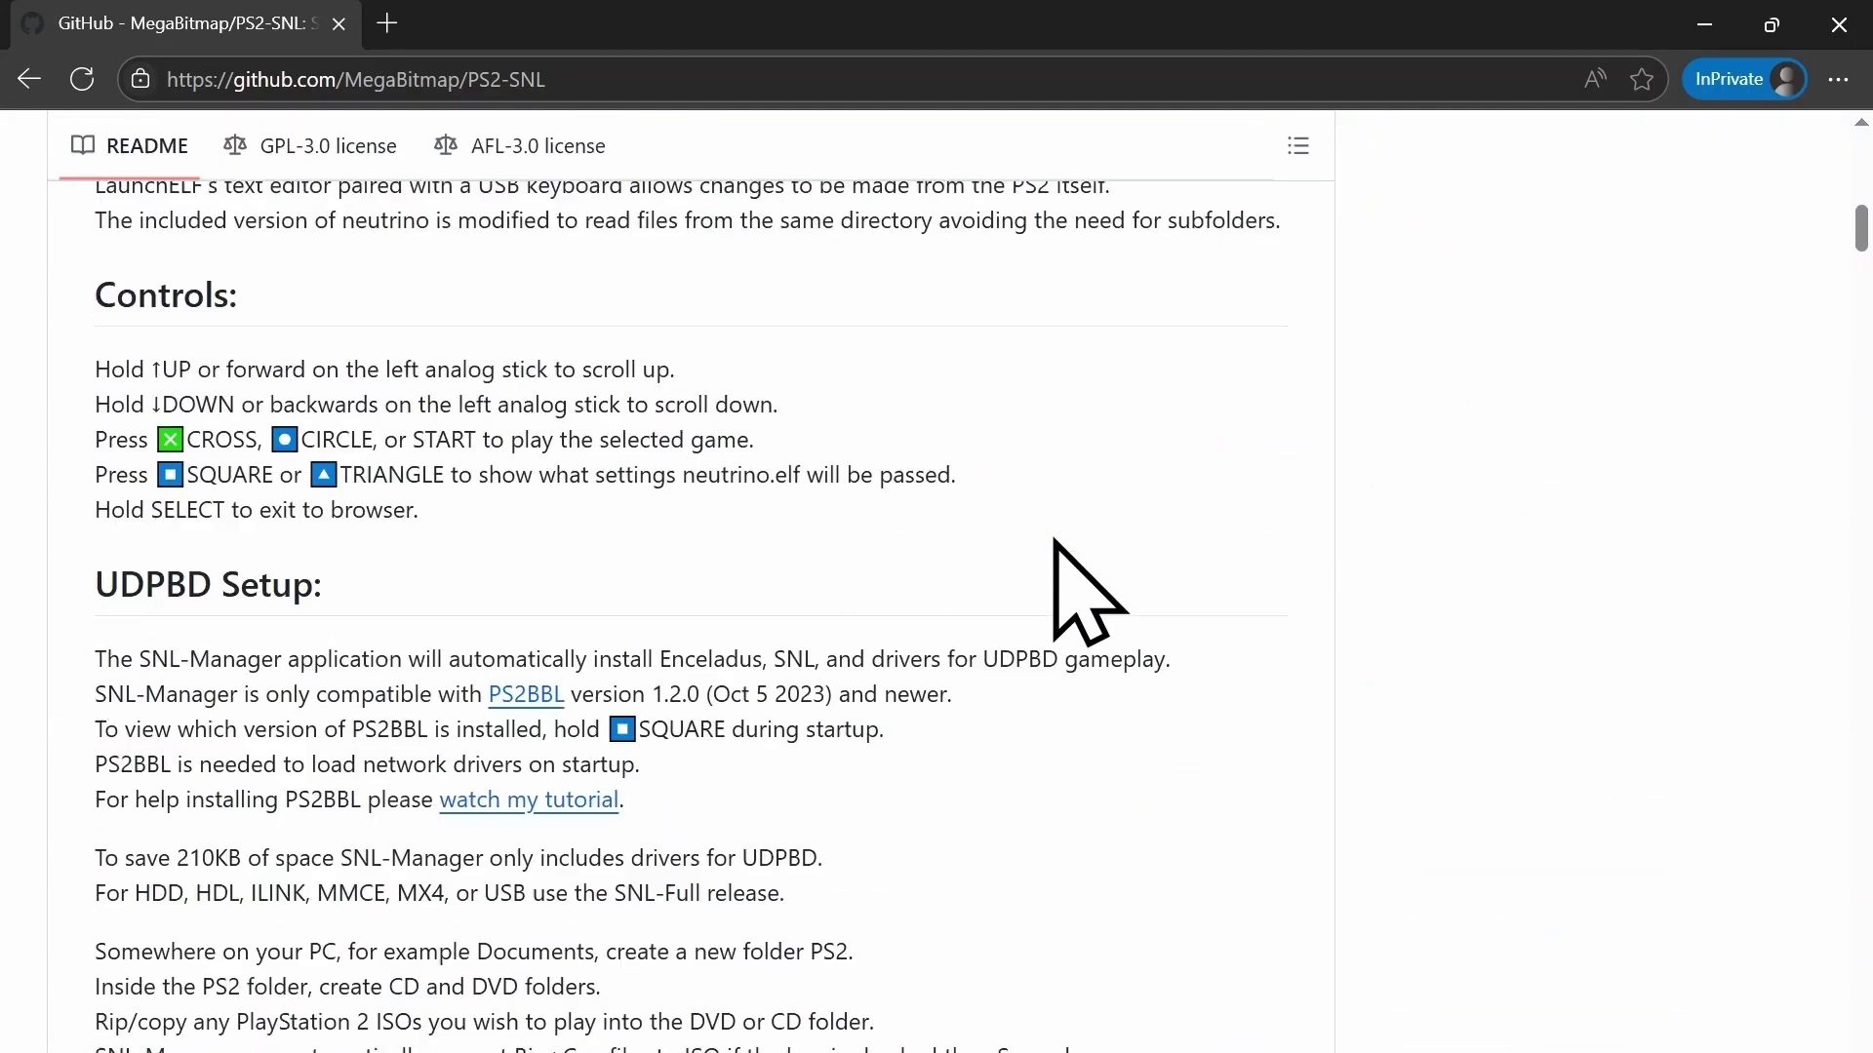
{"action": "scroll", "coordinate": [1053, 539], "scroll_direction": "up", "scroll_amount": 15}
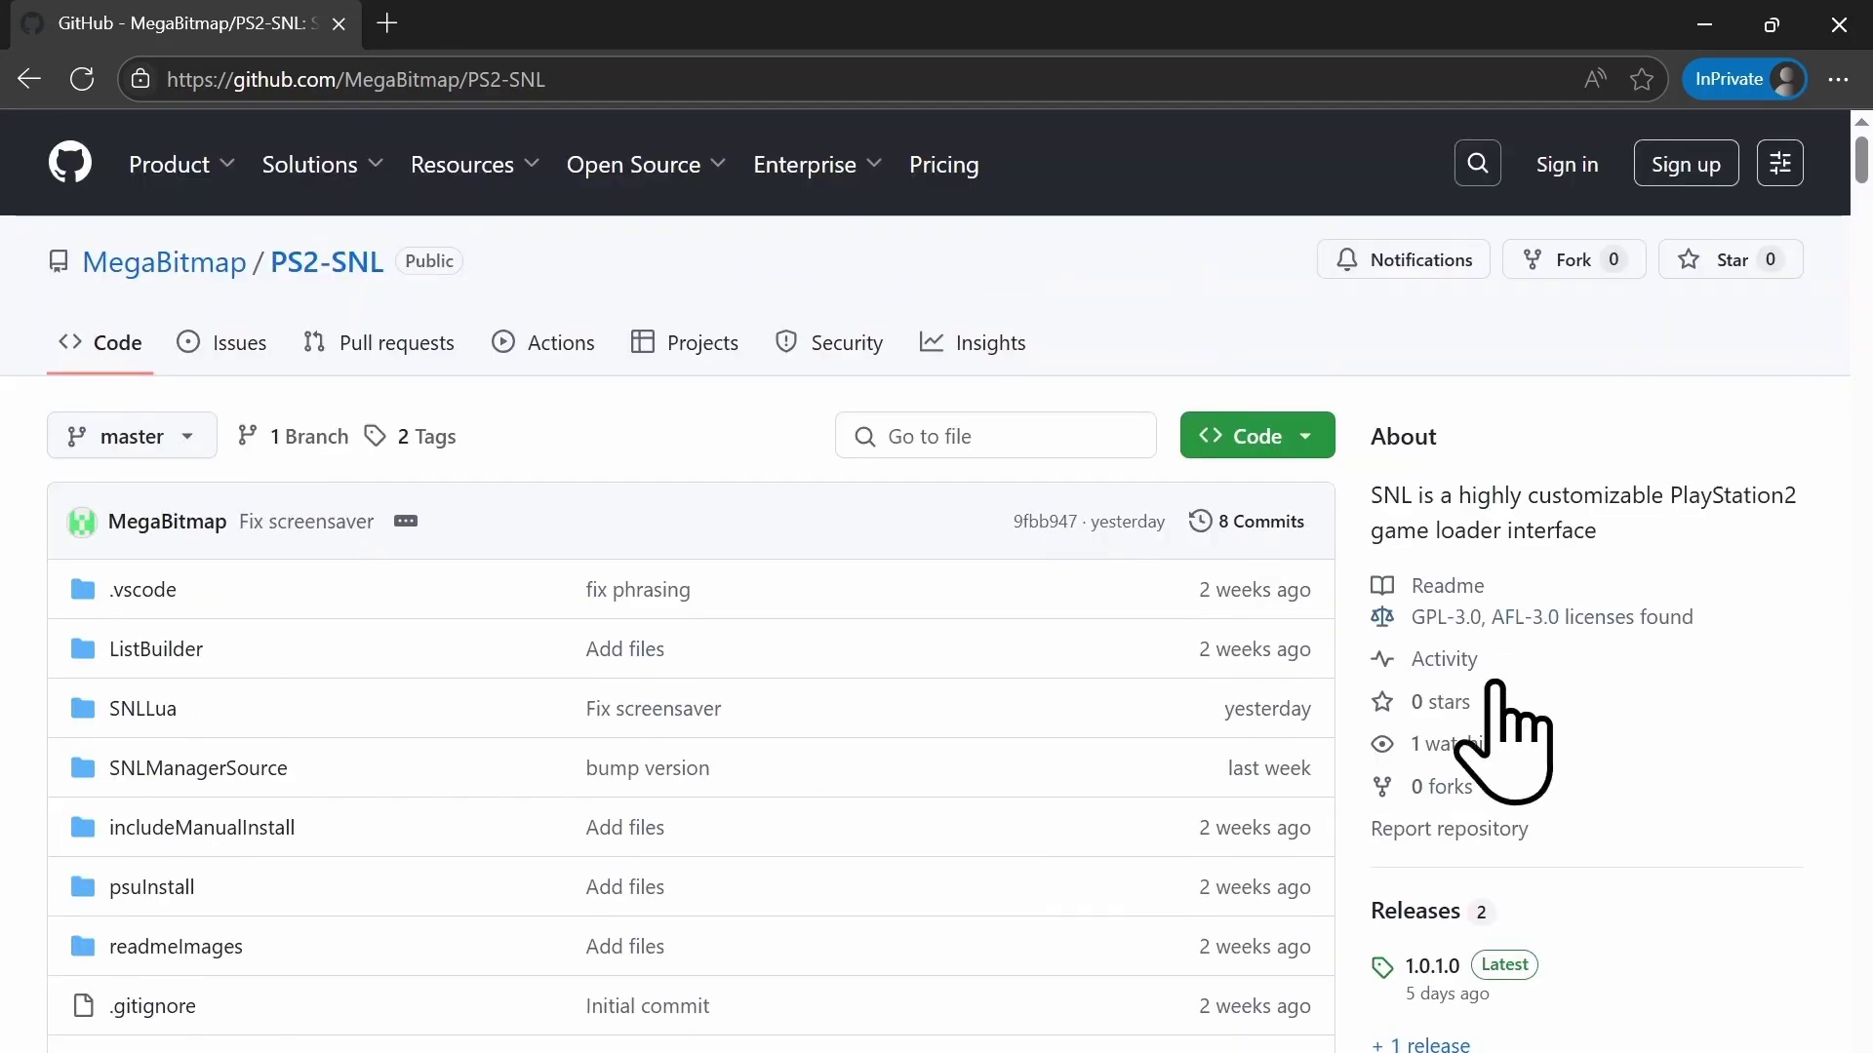
{"action": "left_click", "coordinate": [1405, 910]}
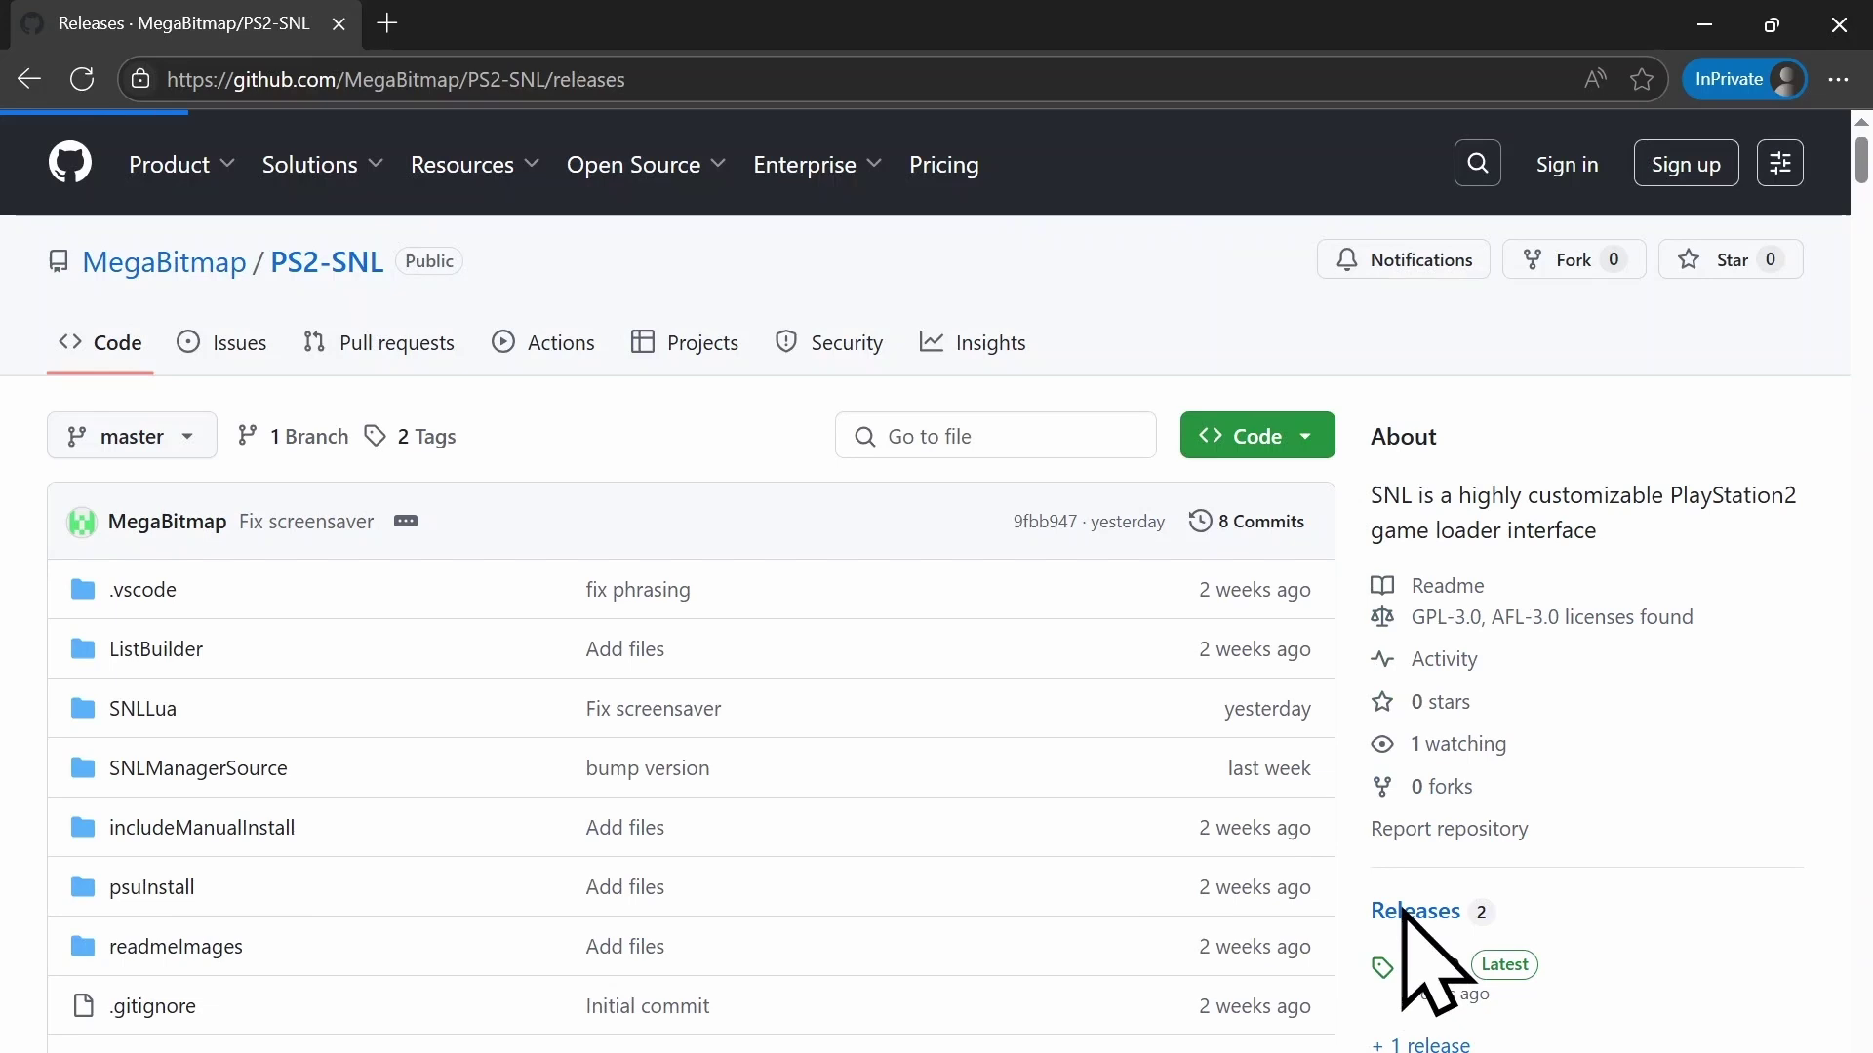
{"action": "scroll", "coordinate": [704, 827], "scroll_direction": "down", "scroll_amount": 3}
{"action": "left_click", "coordinate": [705, 826]}
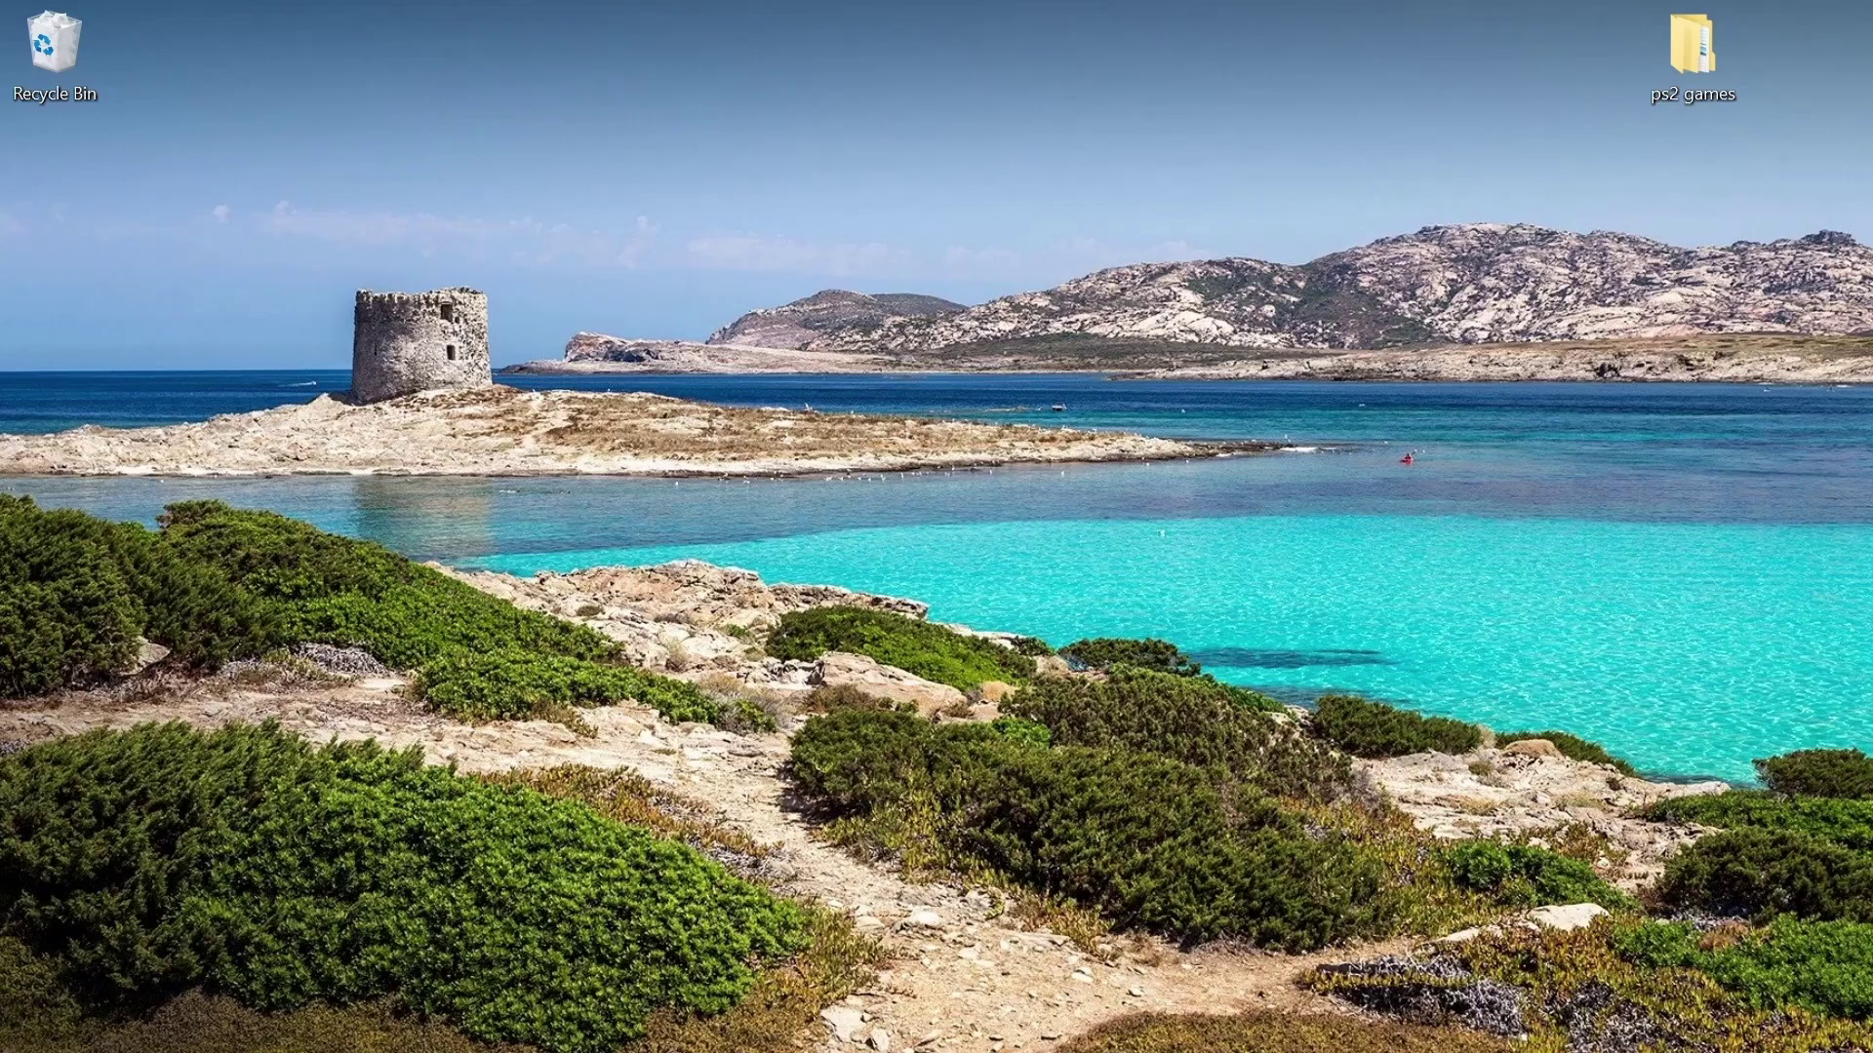
Turn off the computer's Wi-Fi and open the Network Connections window.
{"action": "left_click", "coordinate": [1638, 1014]}
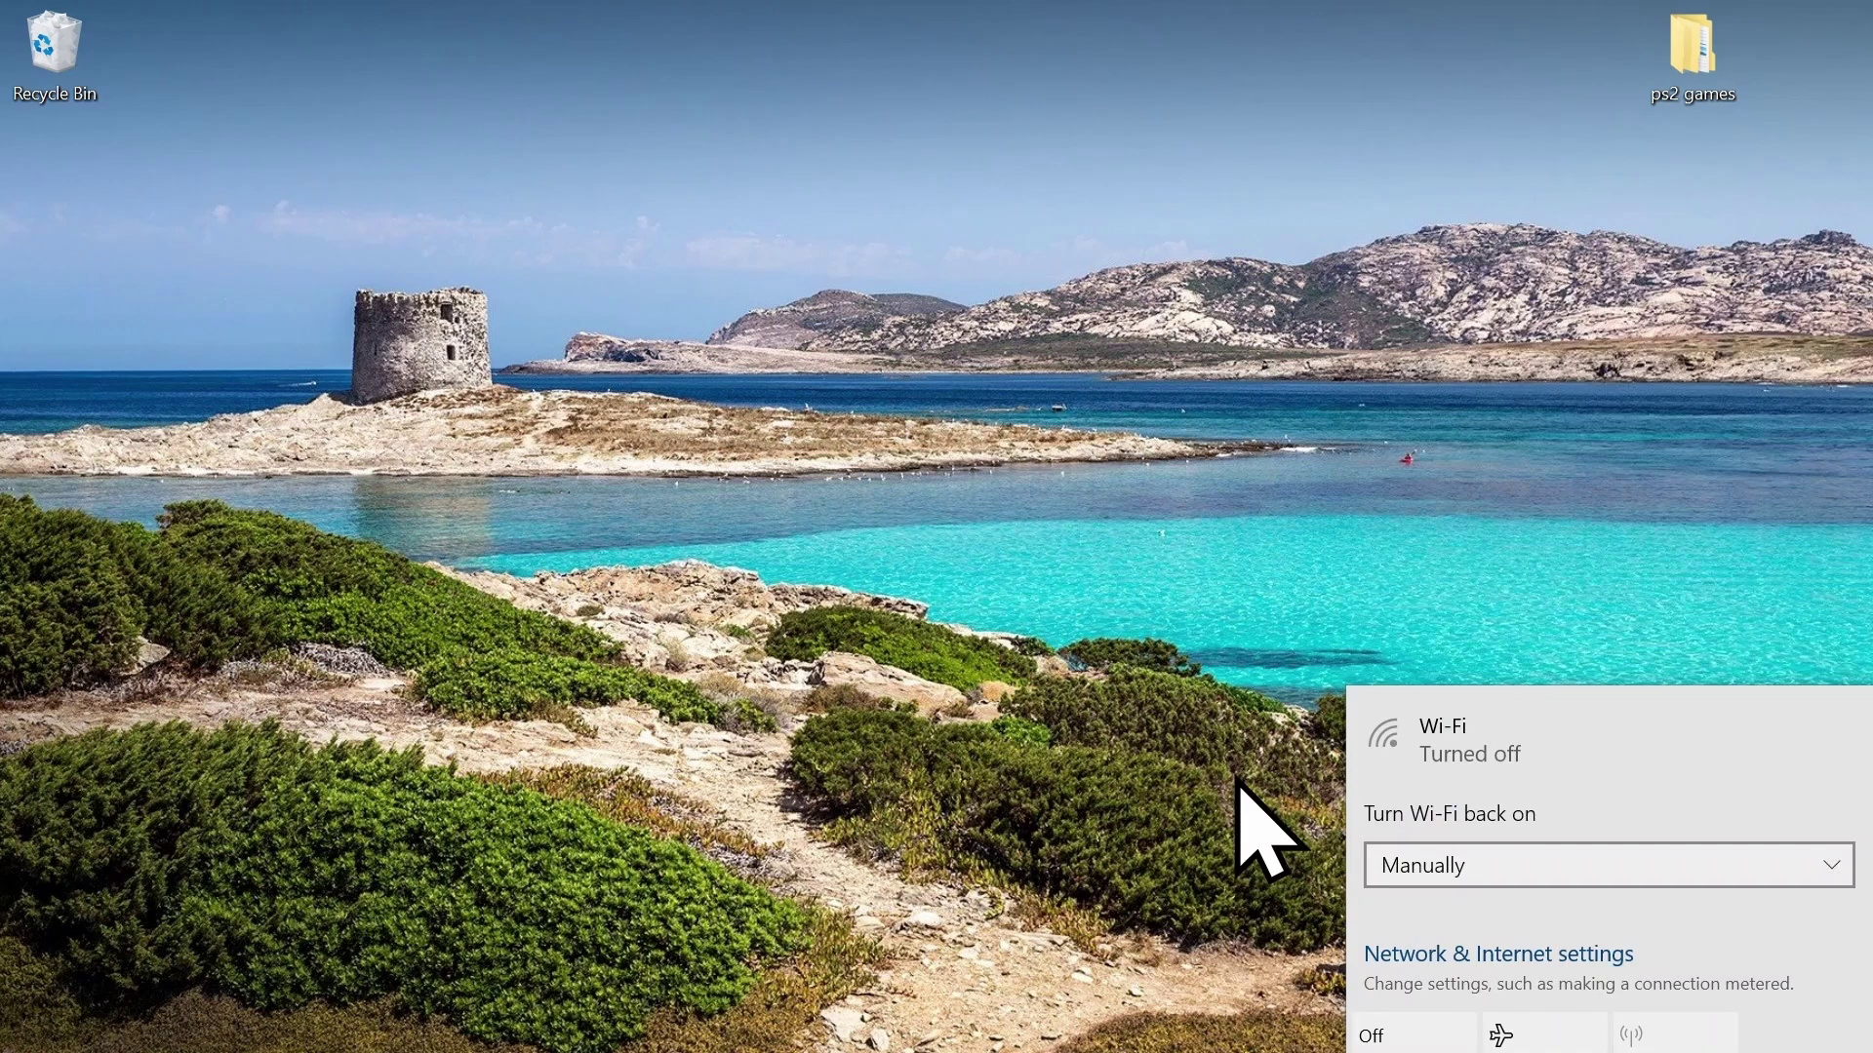
{"action": "left_click", "coordinate": [1237, 780]}
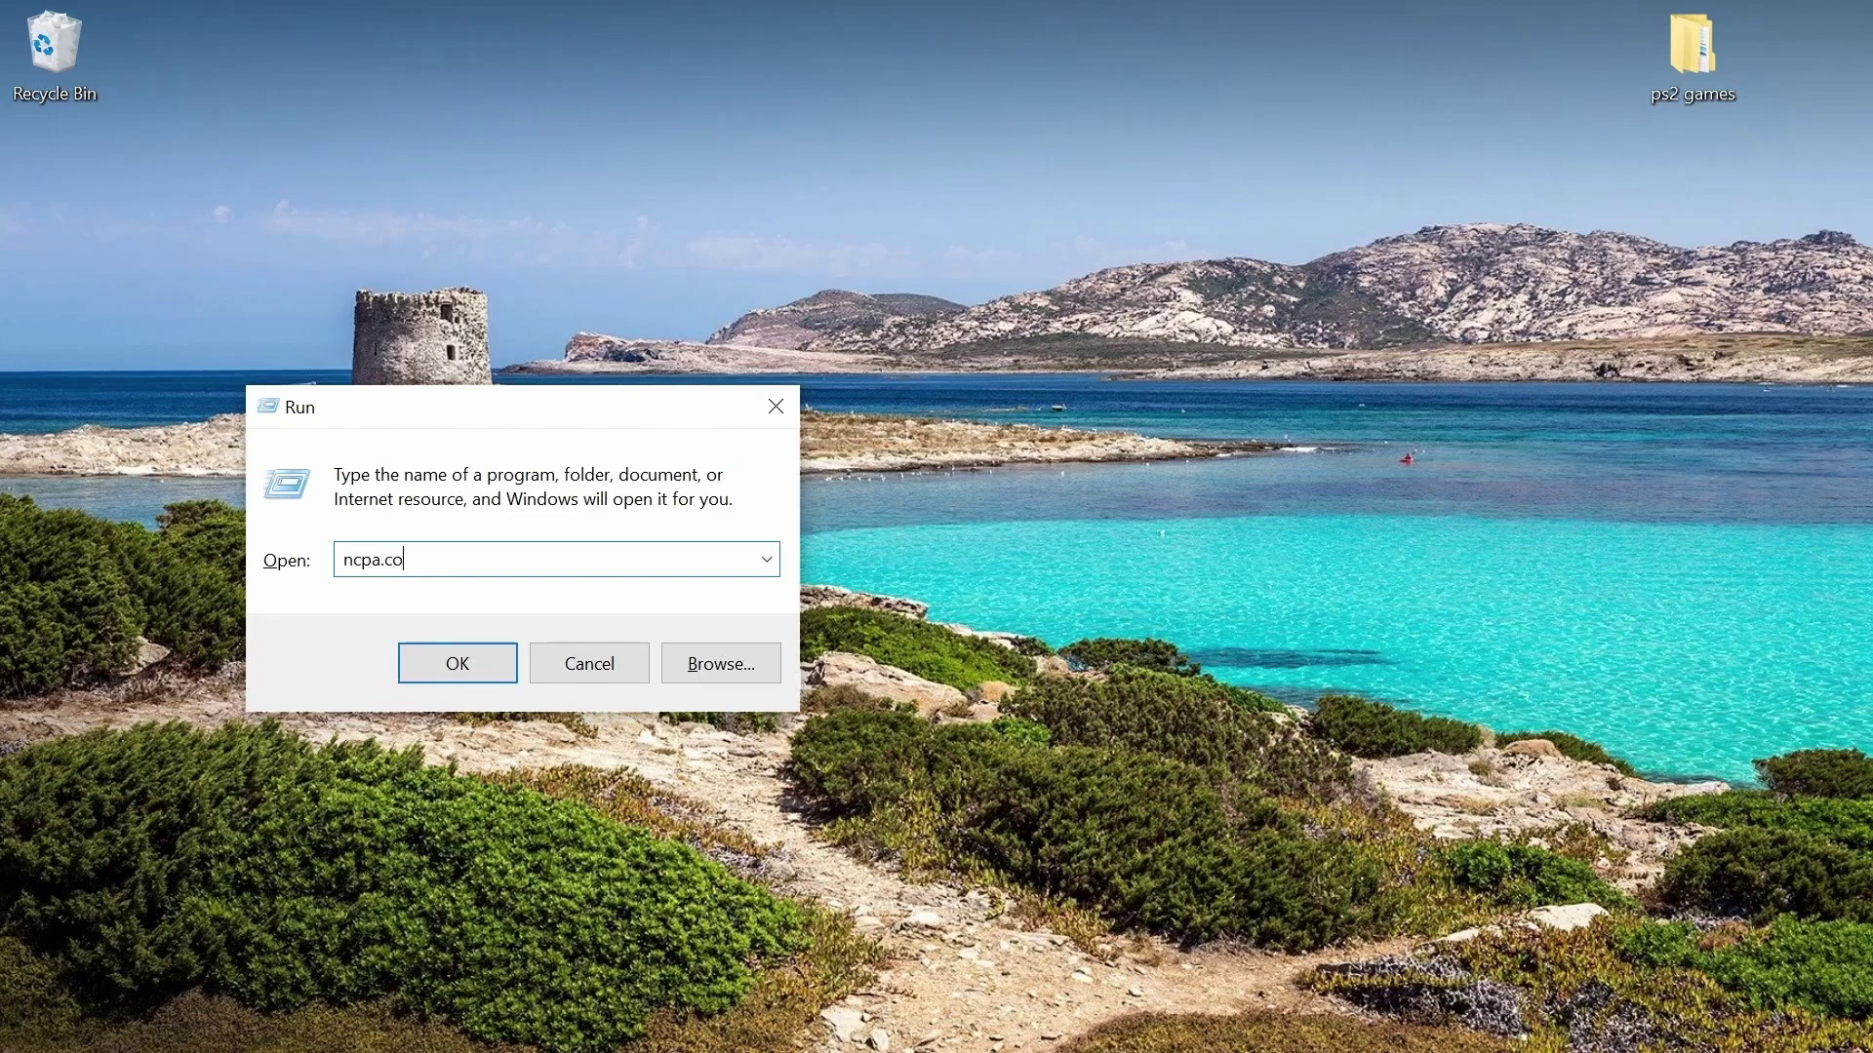
{"action": "key", "text": "Return"}
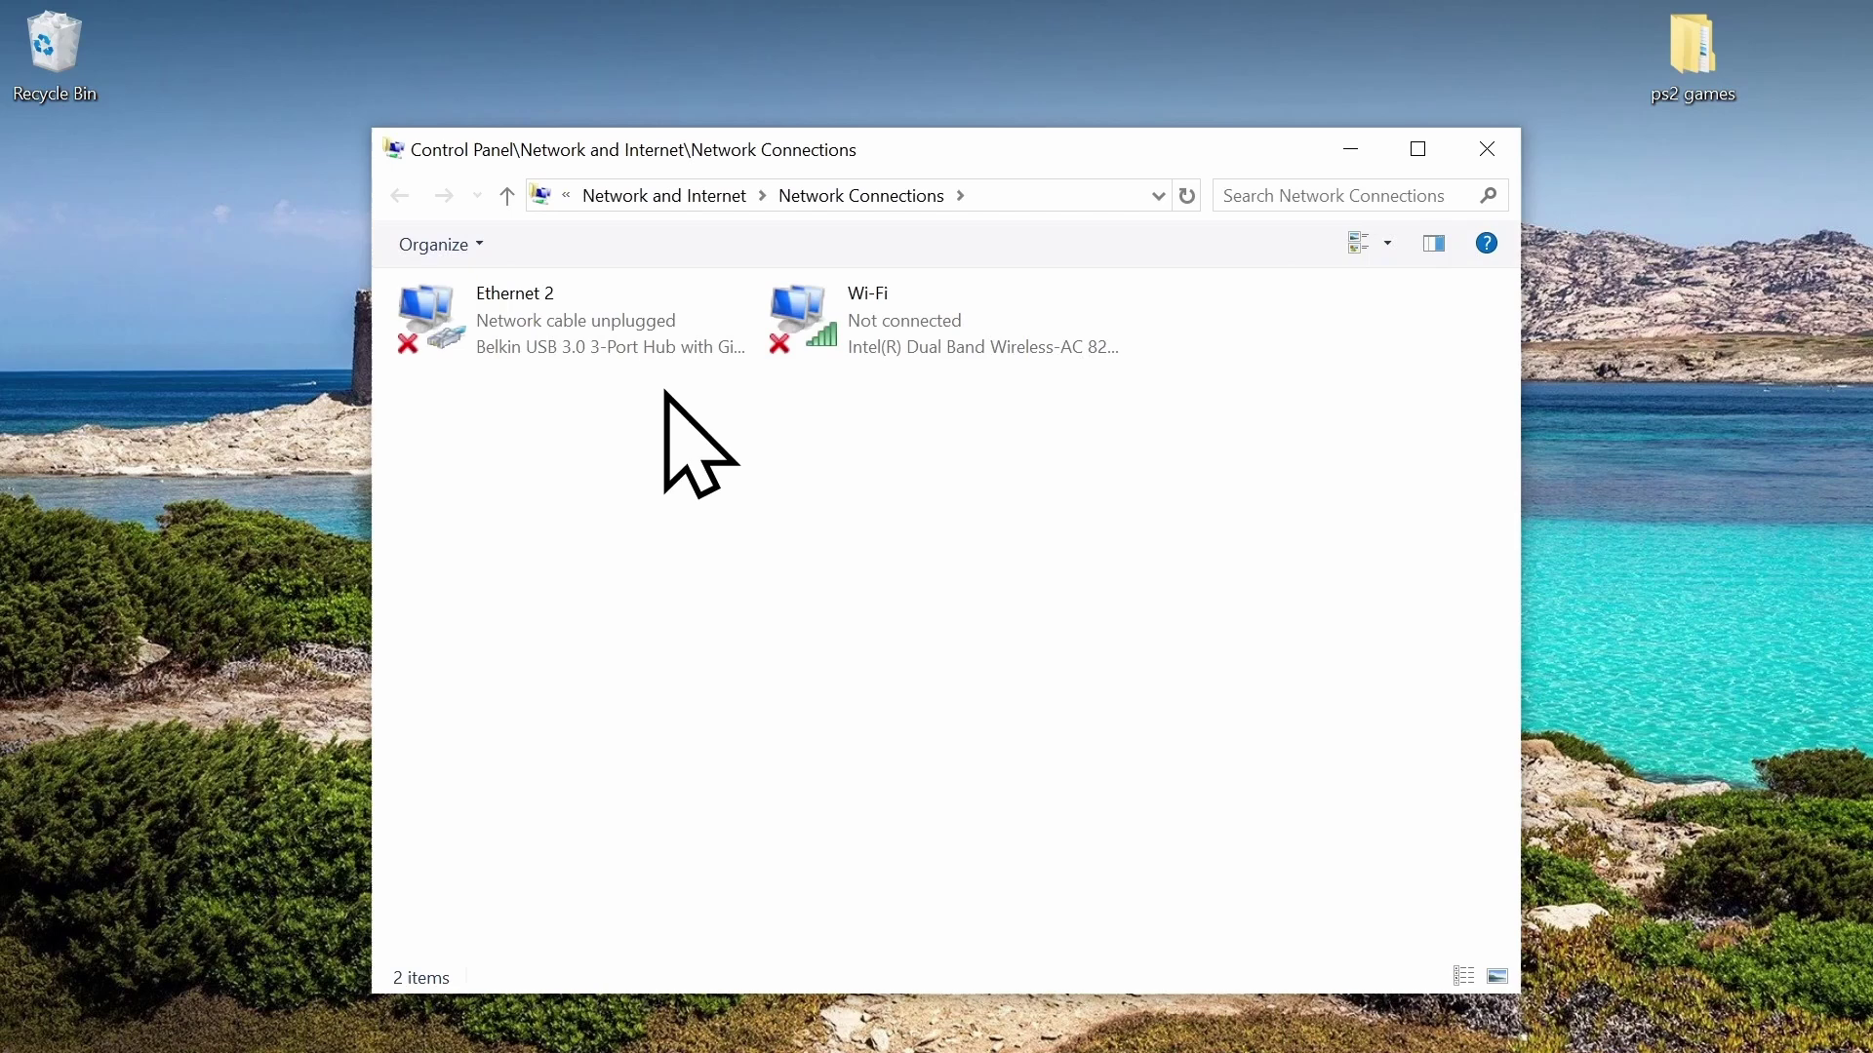
Assign the Ethernet 2 adapter the static IPv4 address 192.168.0.56 with subnet mask 255.255.255.0.
{"action": "right_click", "coordinate": [612, 357]}
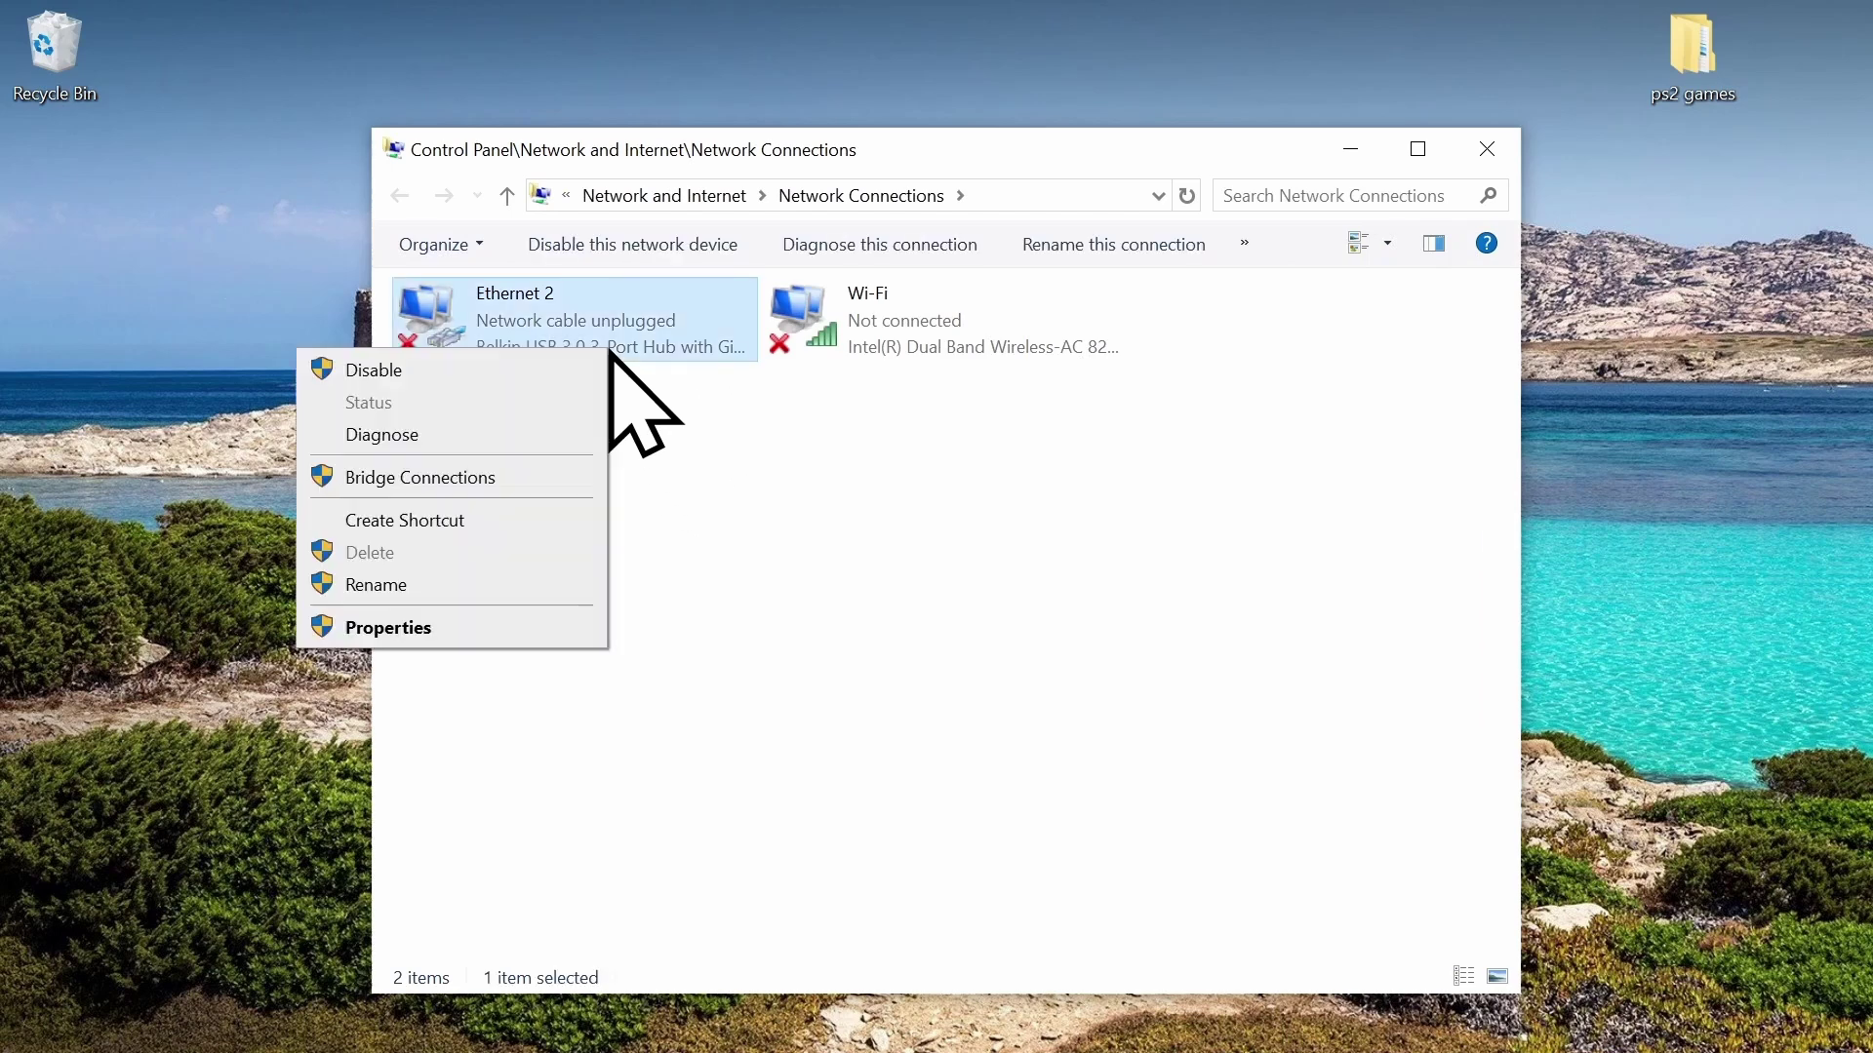
{"action": "left_click", "coordinate": [488, 629]}
{"action": "left_click", "coordinate": [727, 578]}
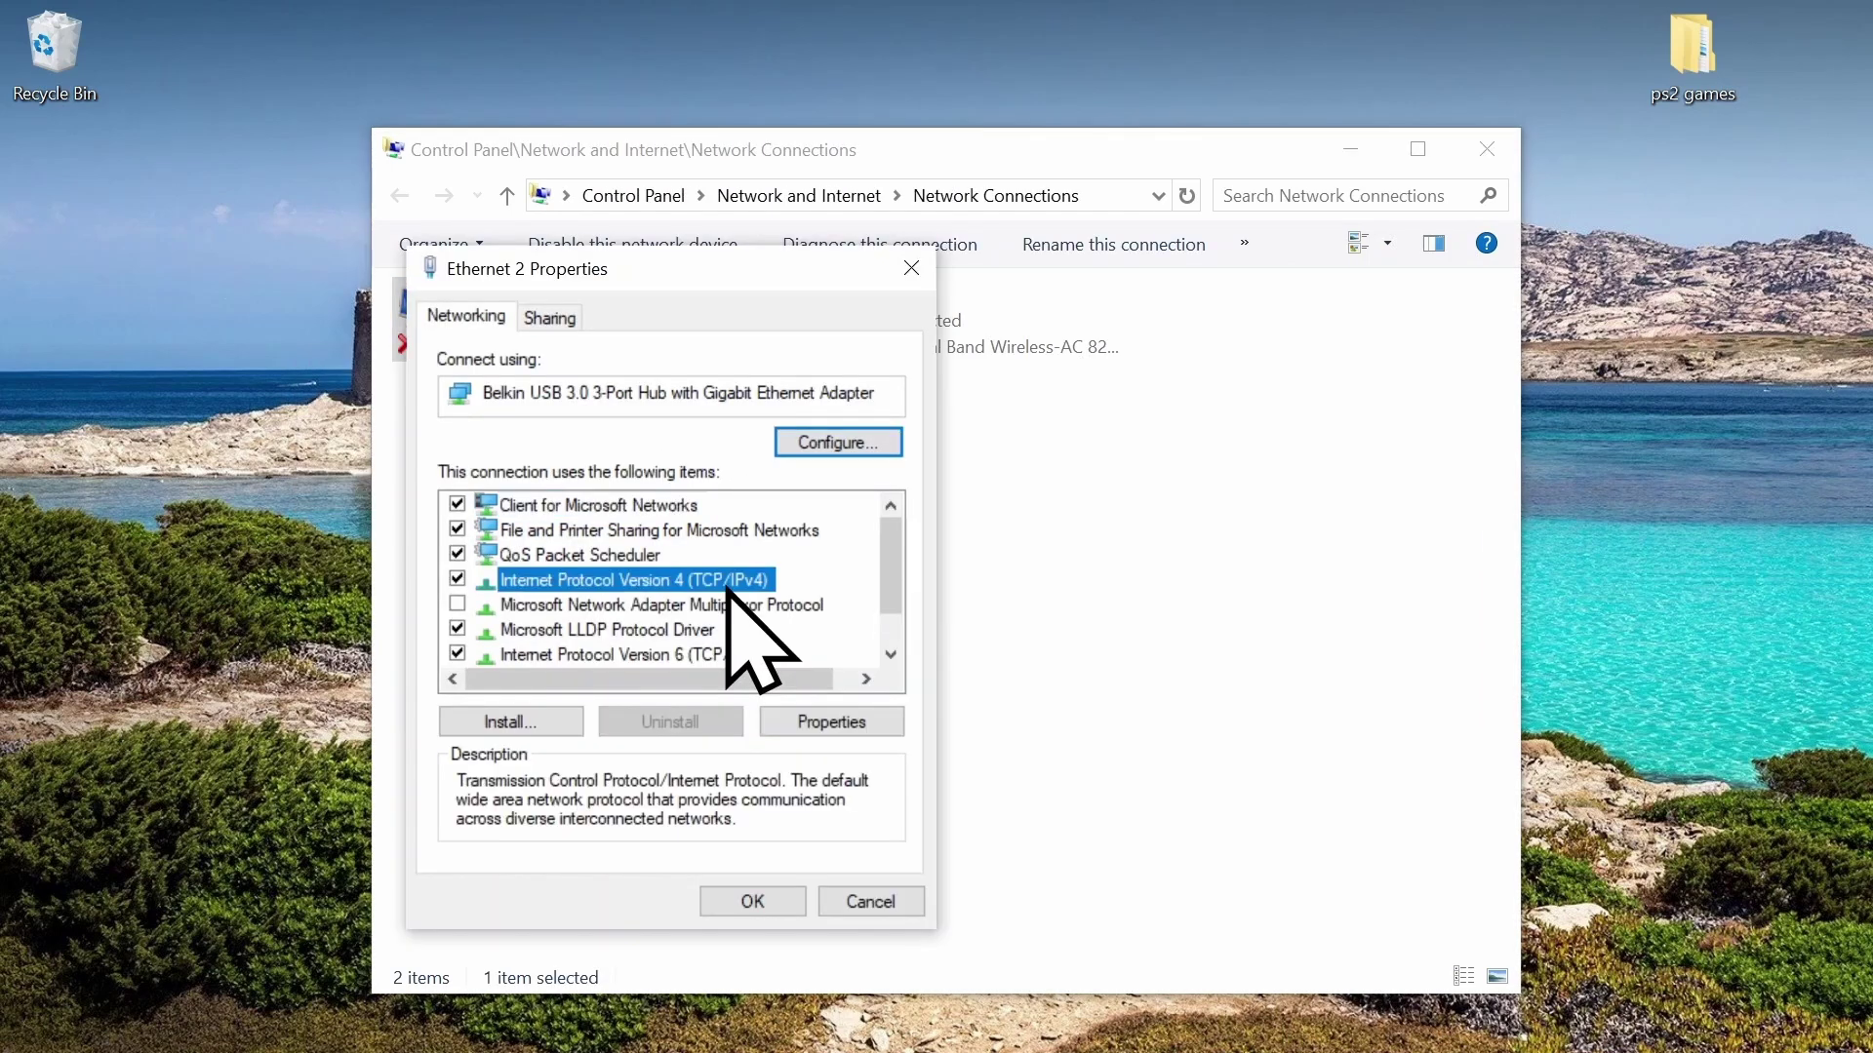
{"action": "left_click", "coordinate": [830, 723]}
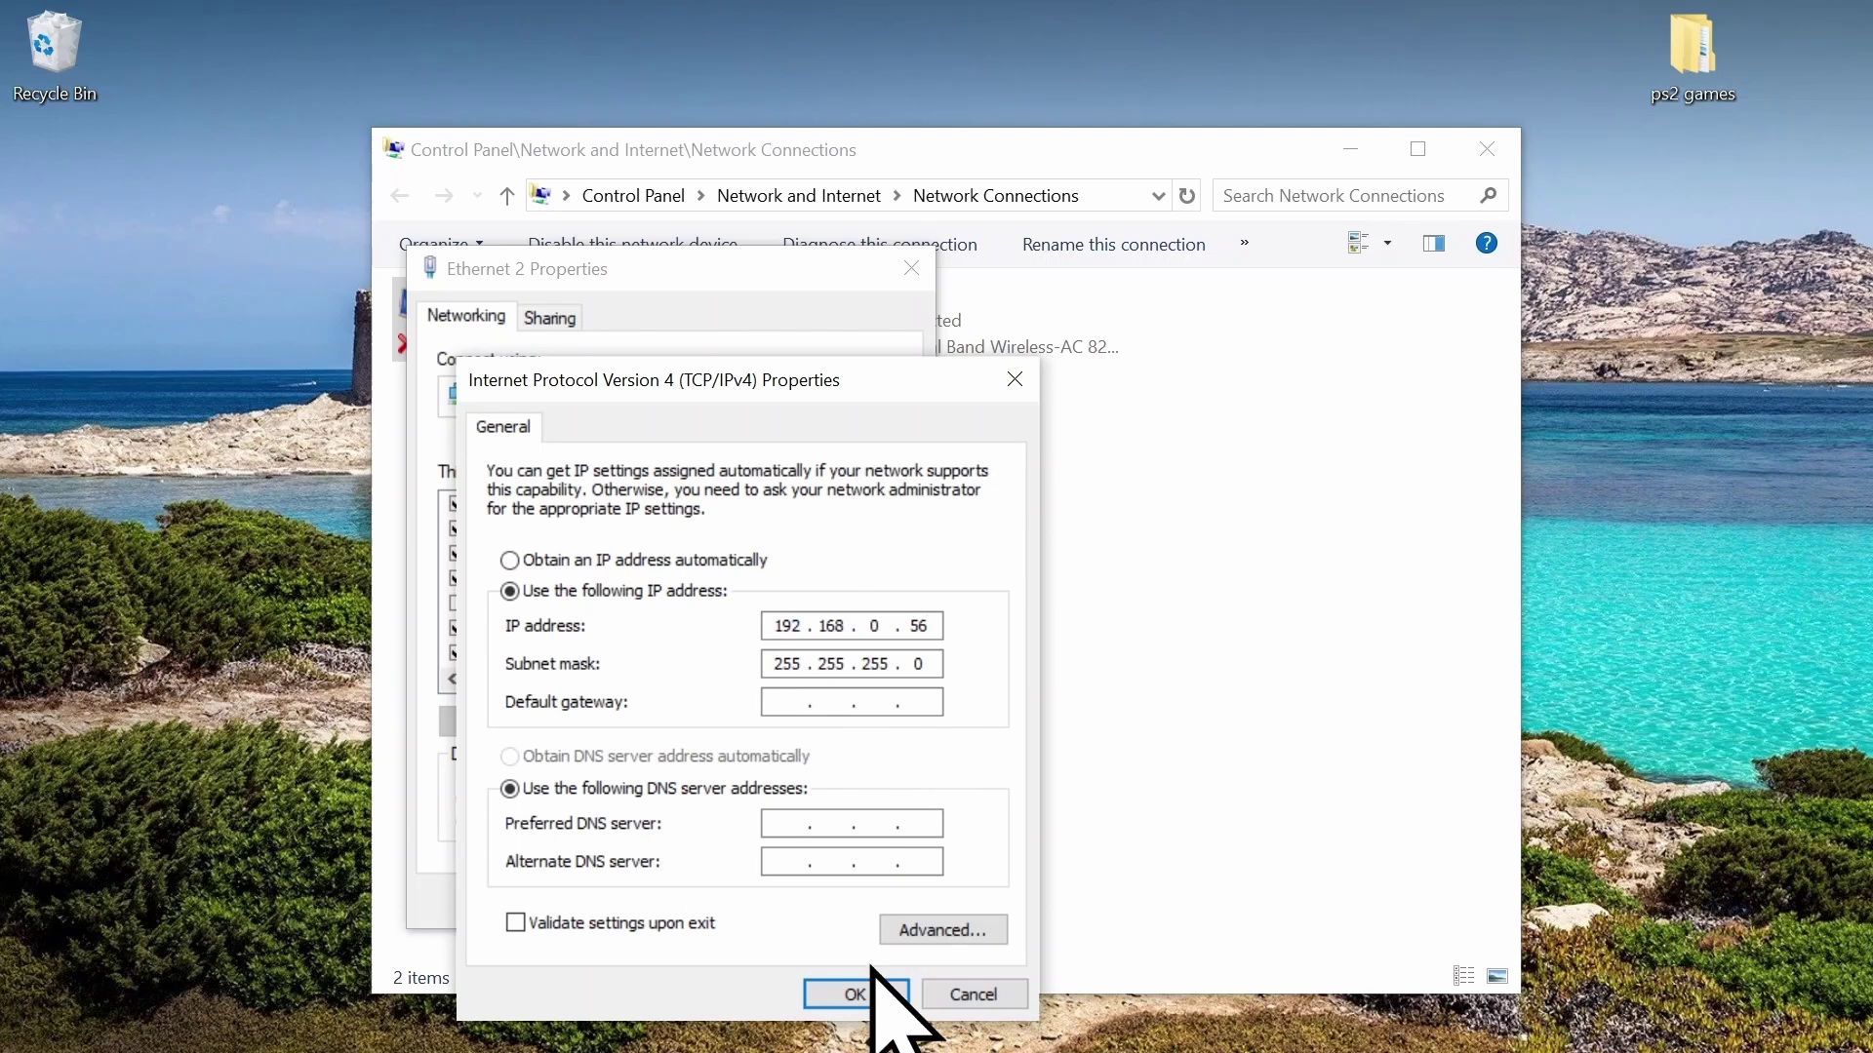
{"action": "left_click", "coordinate": [859, 993]}
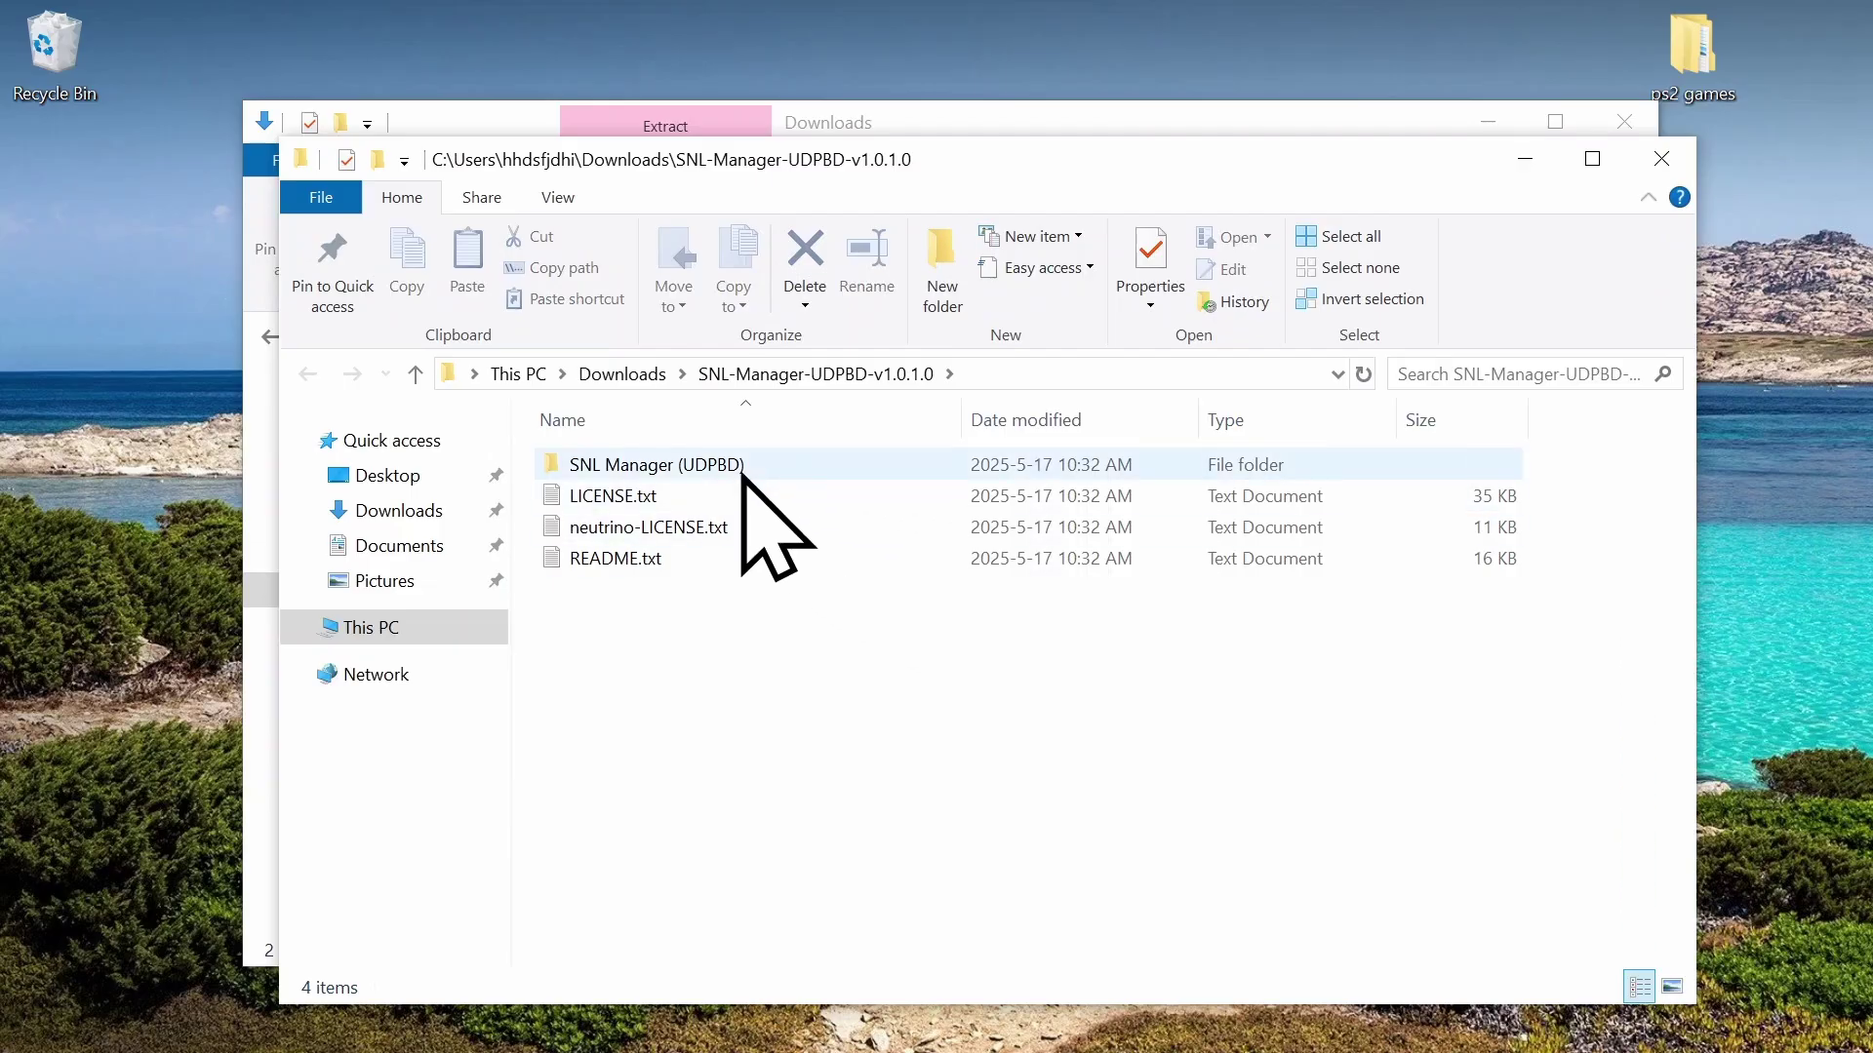
Launch SimpleNeutrinoLoaderGUI.exe from the SNL Manager (UDPBD) folder and connect to the PS2 at 192.168.0.10.
{"action": "double_click", "coordinate": [742, 473]}
{"action": "scroll", "coordinate": [822, 644], "scroll_direction": "down", "scroll_amount": 1}
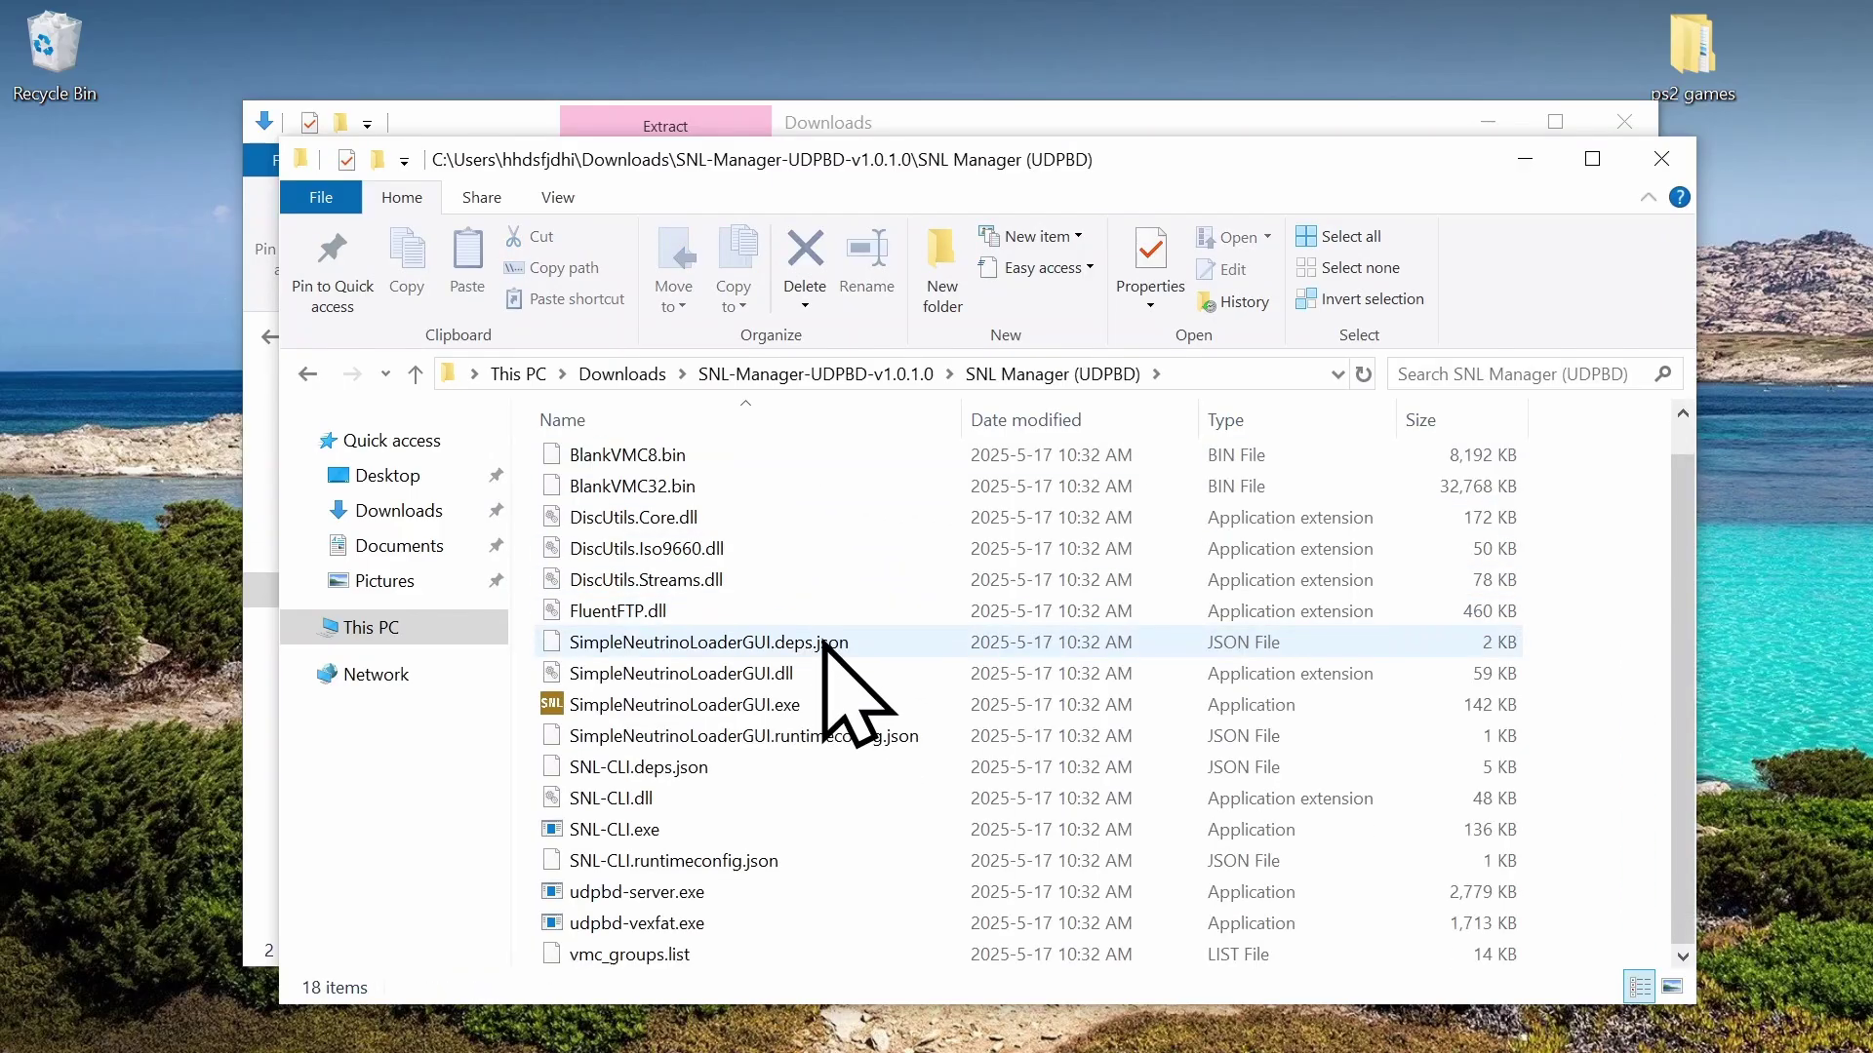
{"action": "double_click", "coordinate": [799, 707]}
{"action": "left_click", "coordinate": [585, 554]}
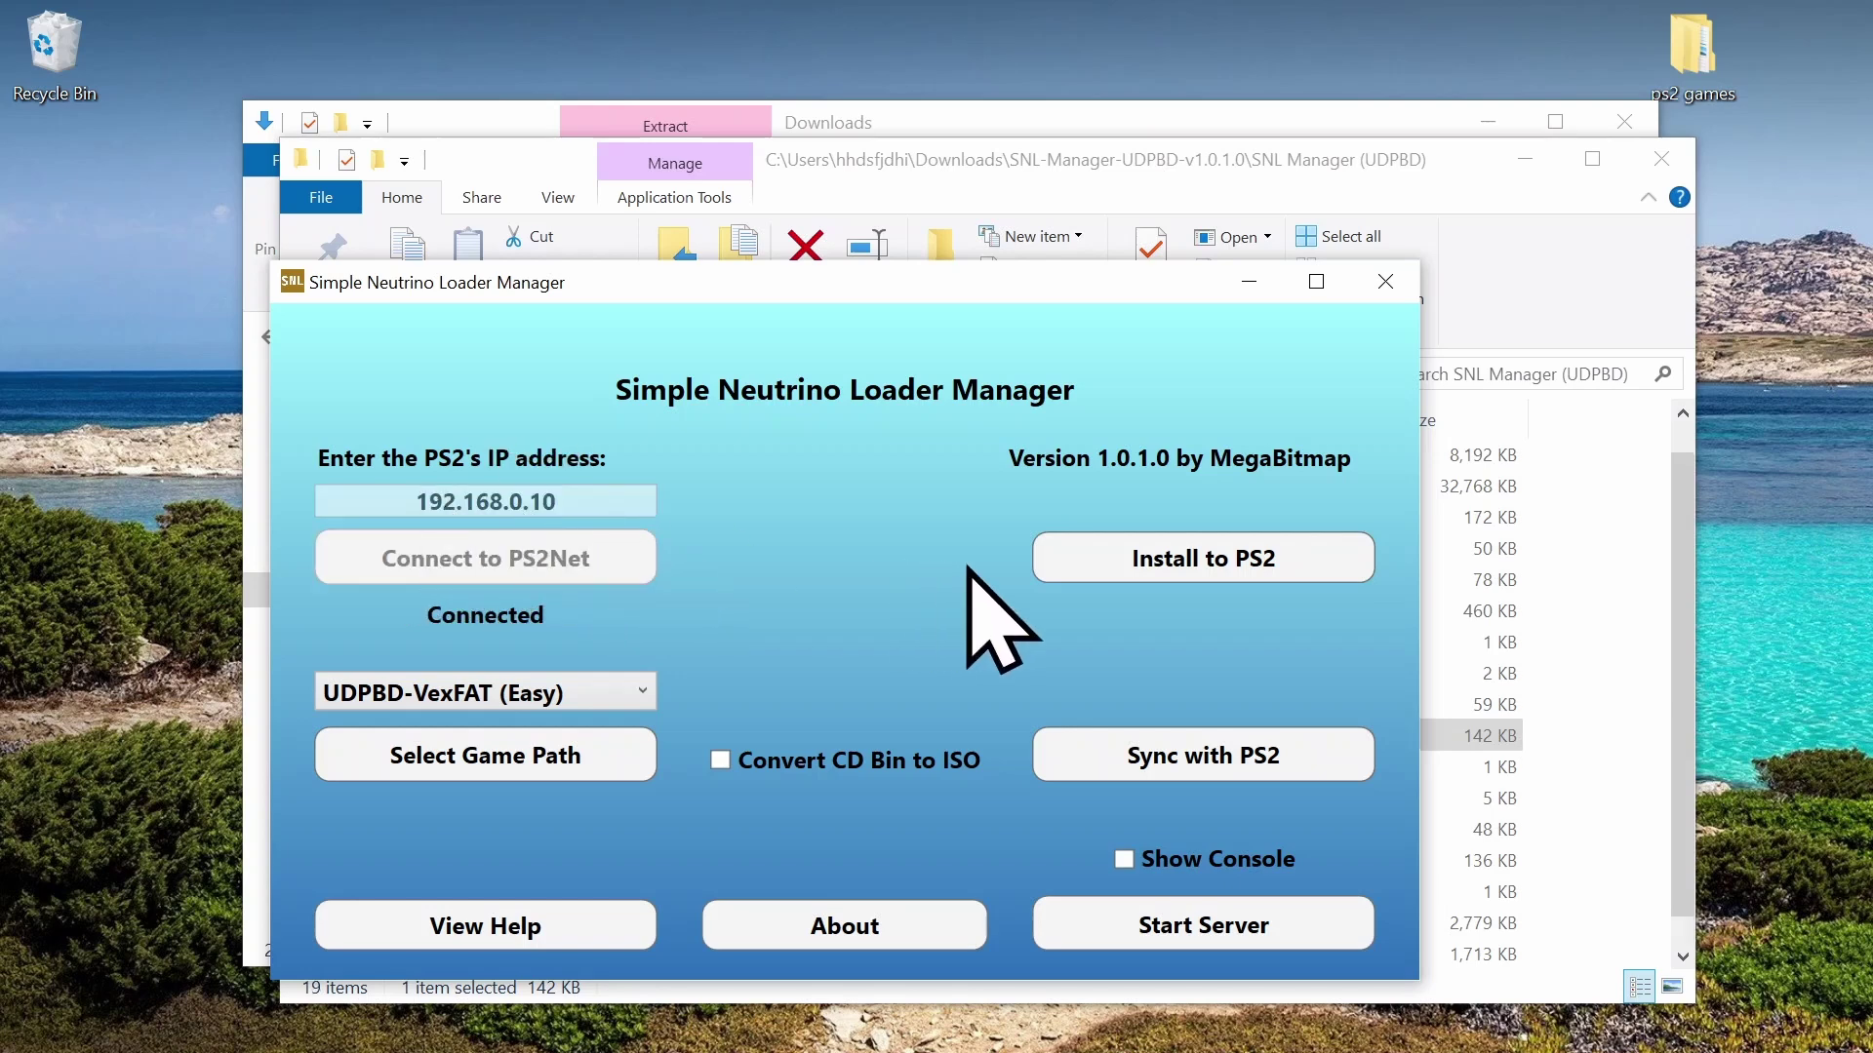
Install Simple Neutrino Loader to the PS2's Memory Card Slot 1 (mc0) and close the finished installer console.
{"action": "left_click", "coordinate": [1108, 585]}
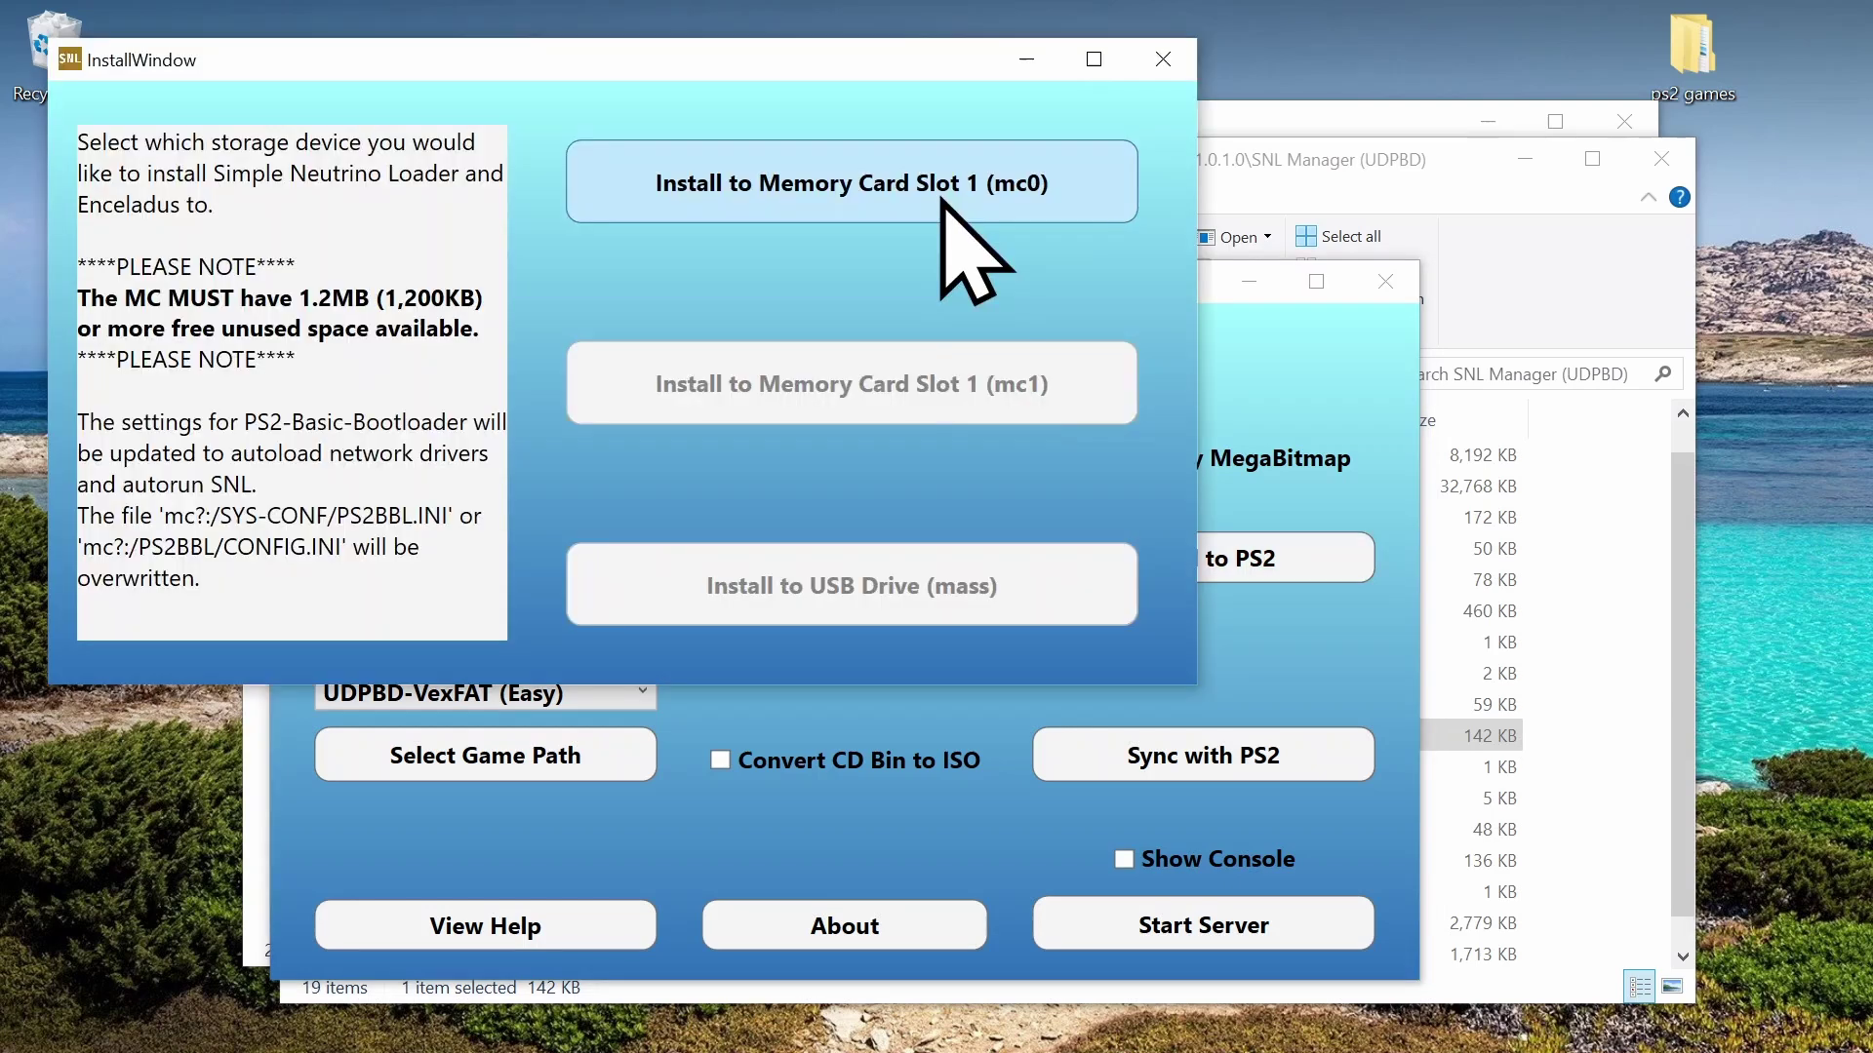
{"action": "left_click", "coordinate": [941, 200]}
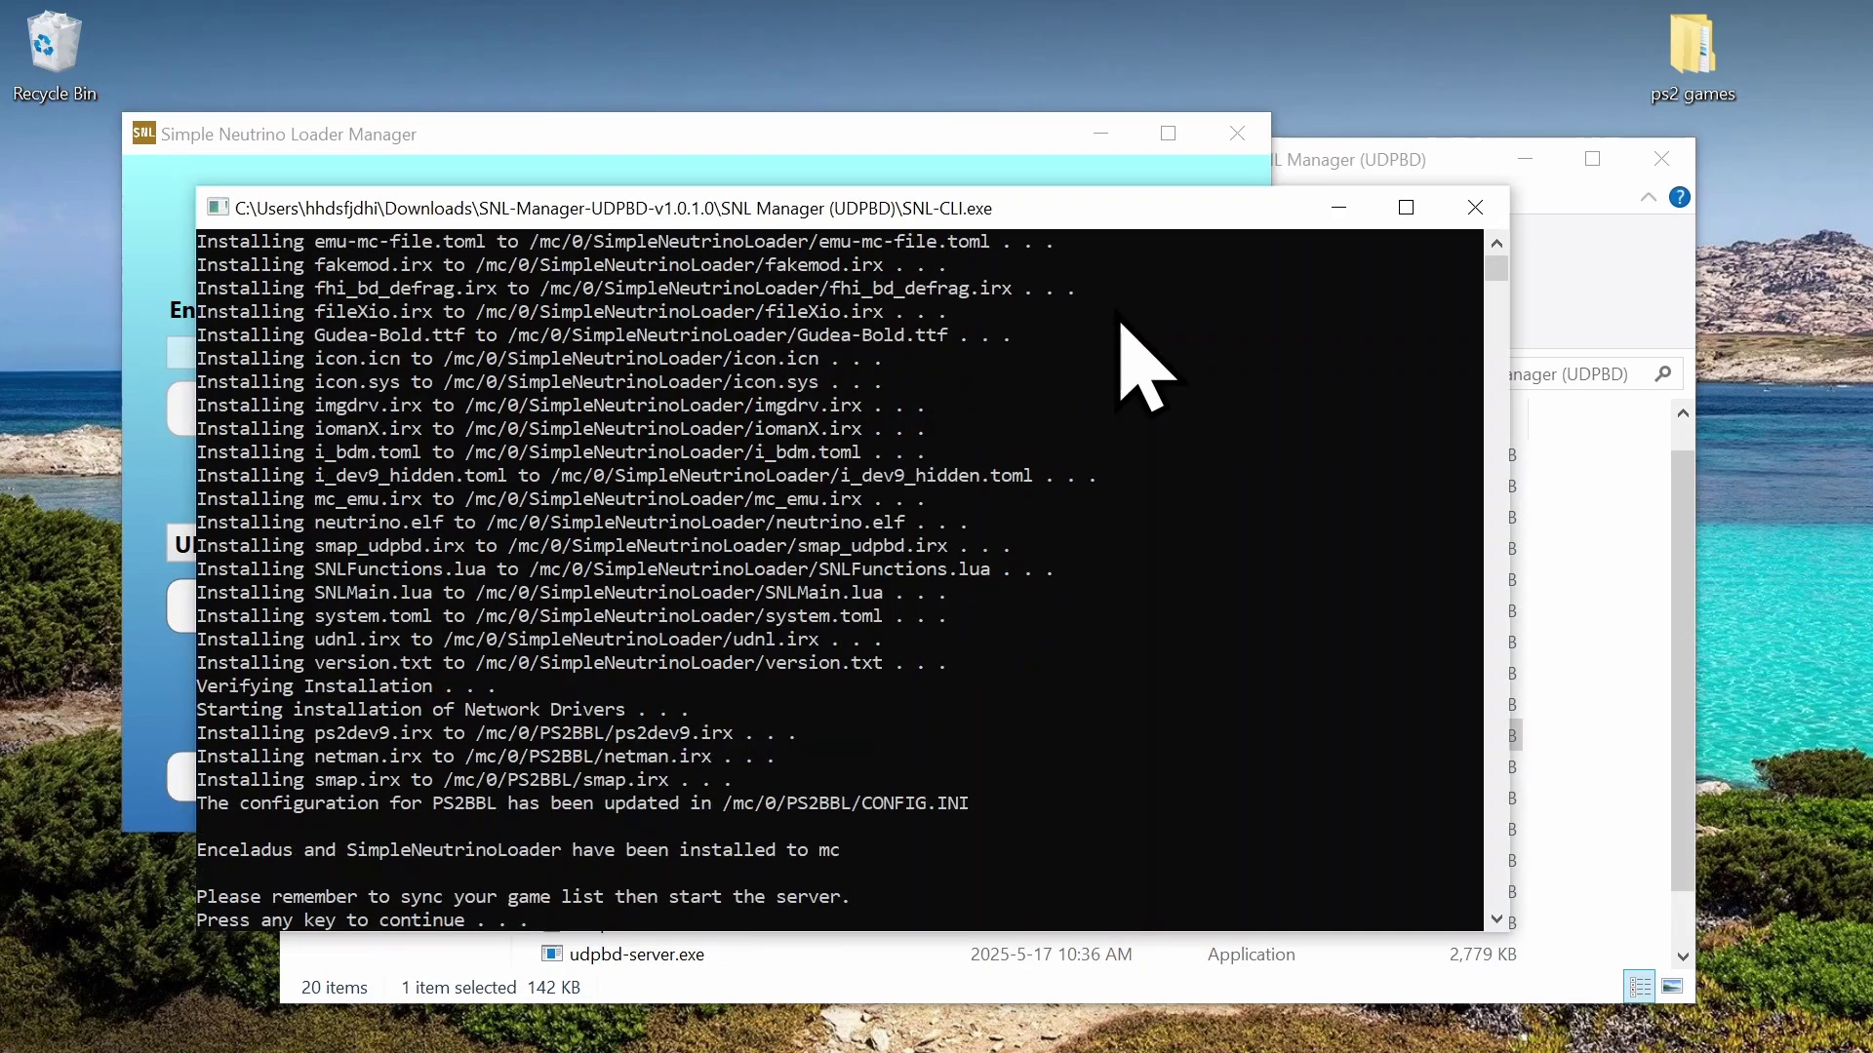
{"action": "key", "text": "Return"}
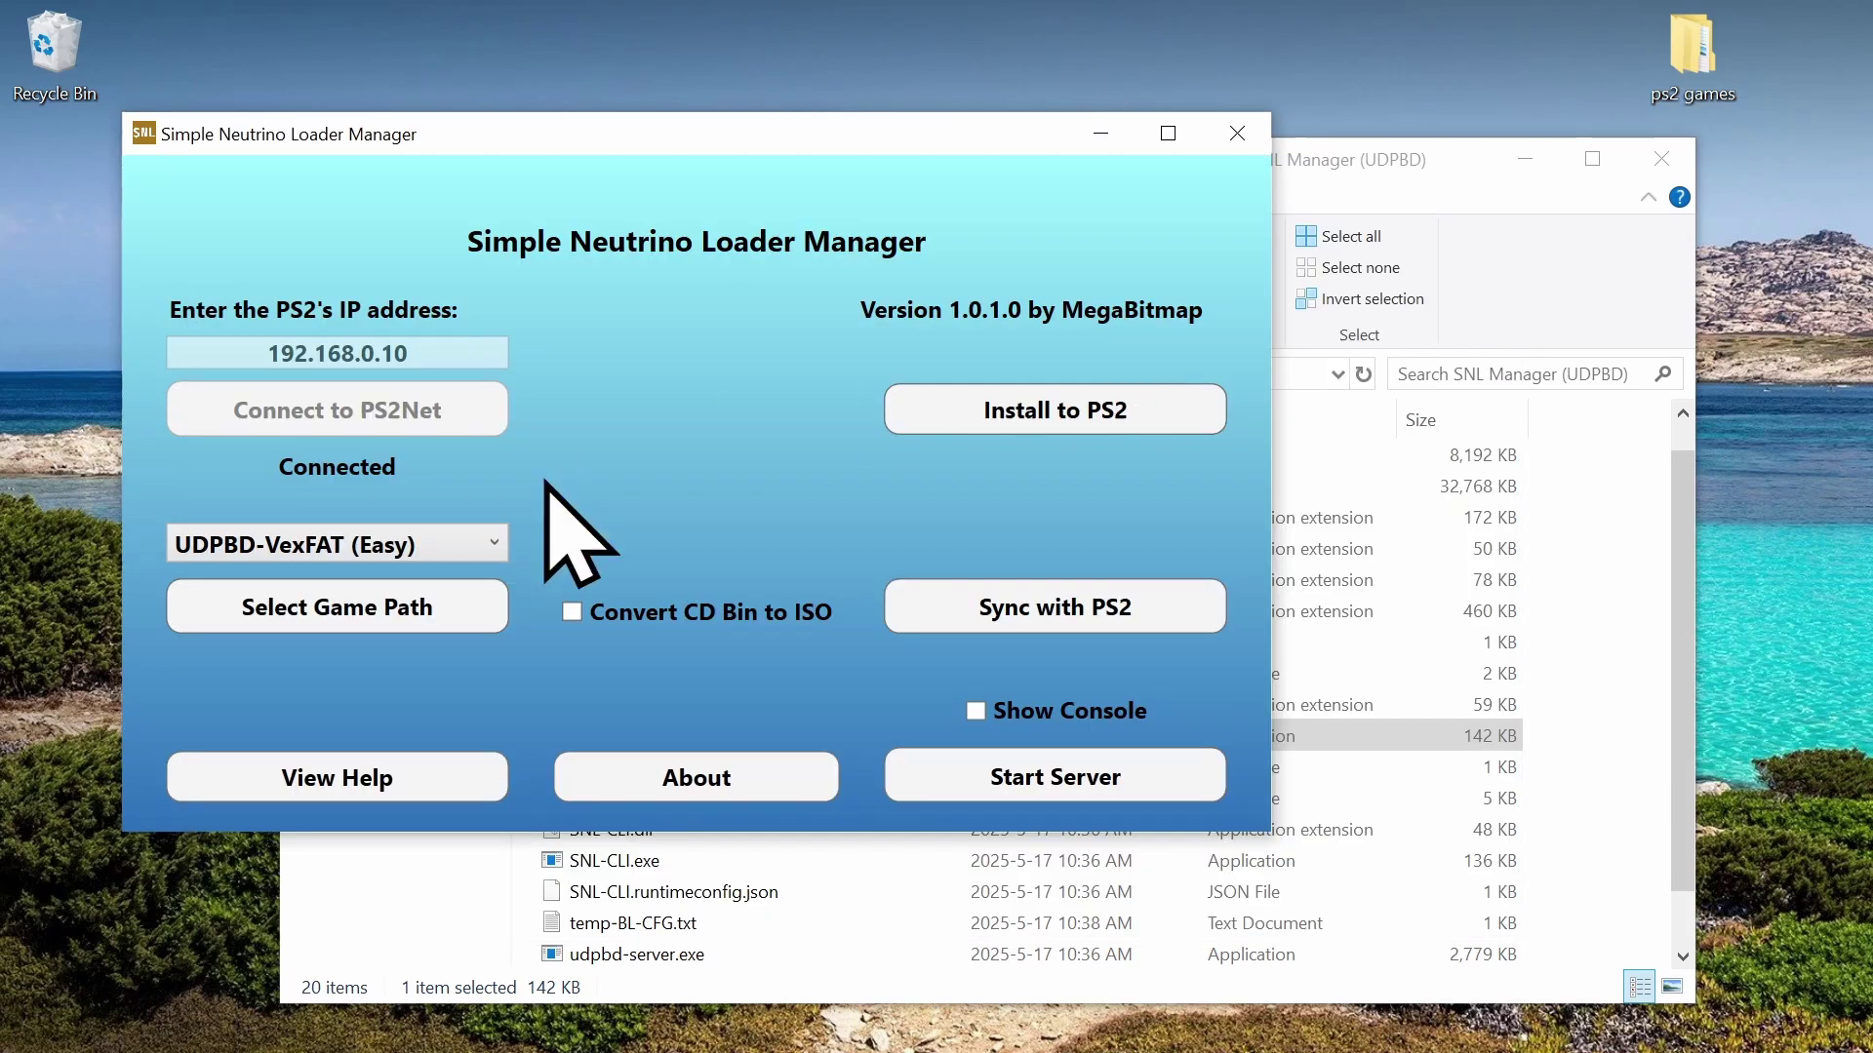
Set the game path through ATV Offroad Fury 3.iso in the DVD folder and sync with the PS2, with Convert CD Bin to ISO enabled.
{"action": "left_click", "coordinate": [375, 609]}
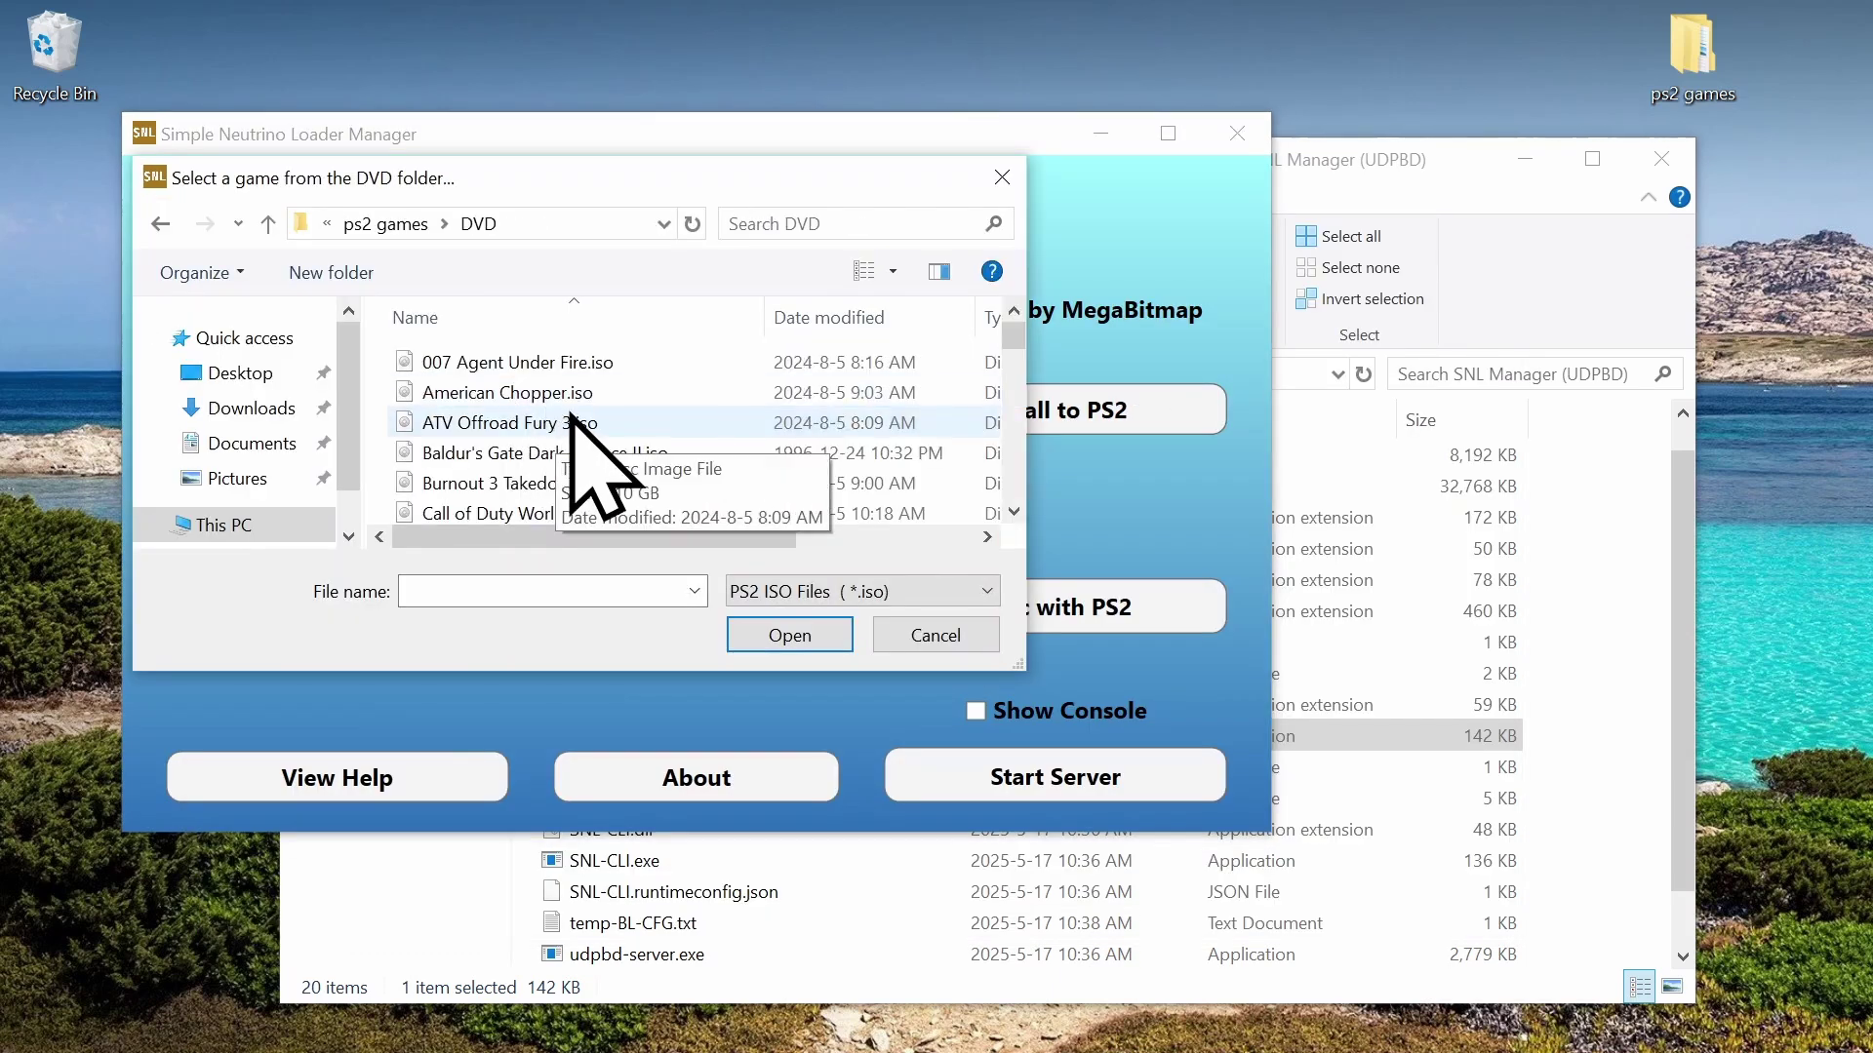
{"action": "double_click", "coordinate": [570, 426]}
{"action": "left_click", "coordinate": [731, 611]}
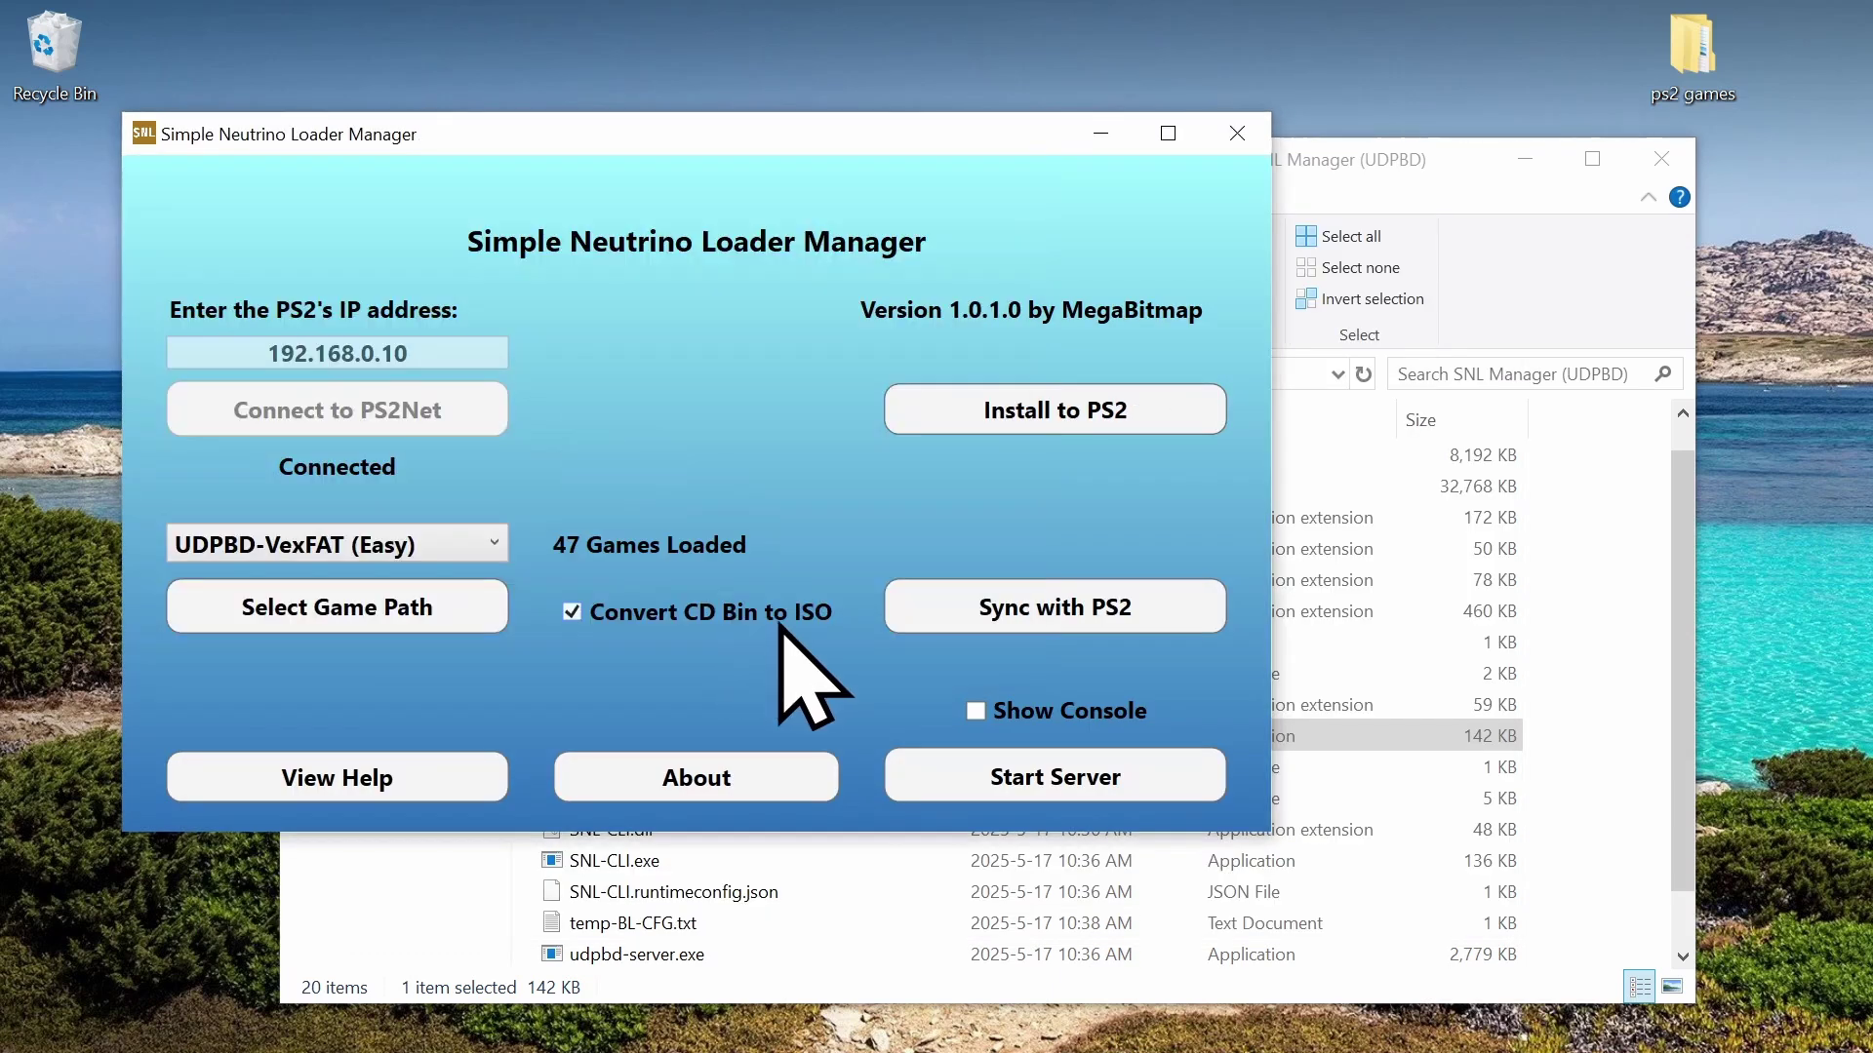
{"action": "left_click", "coordinate": [939, 623]}
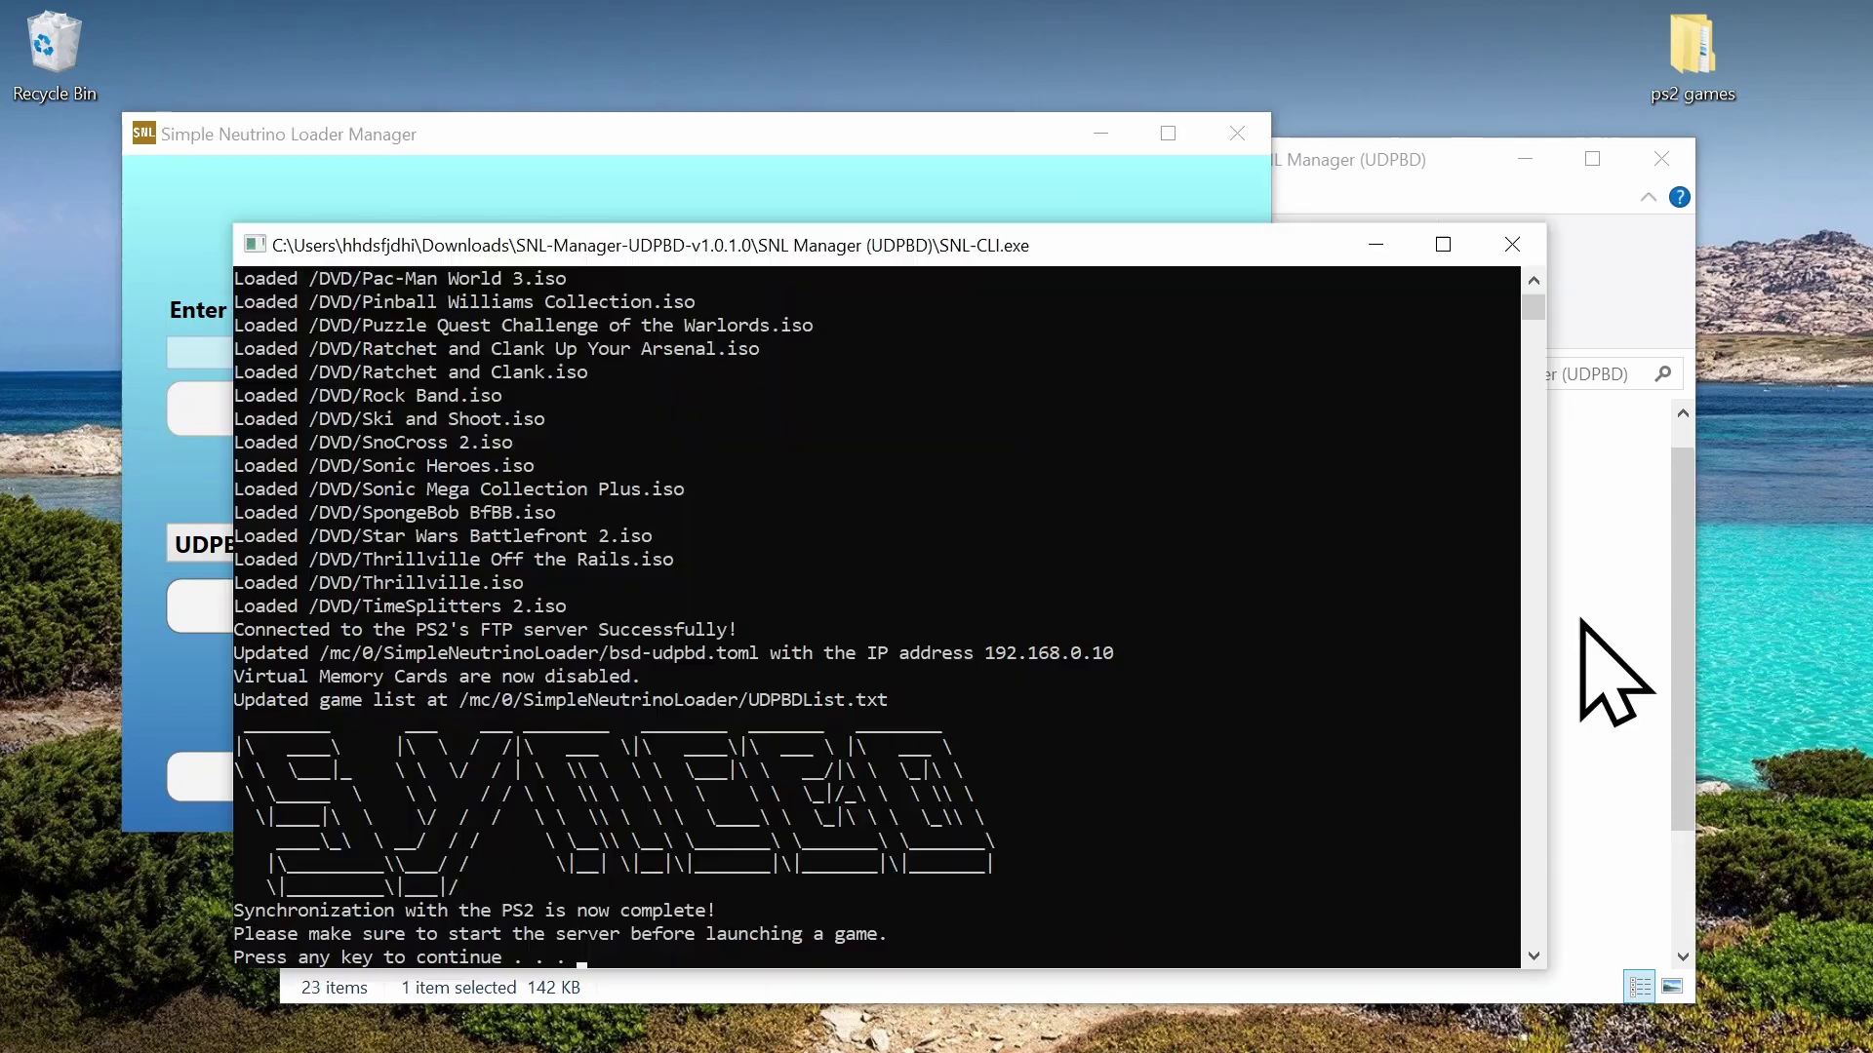
{"action": "key", "text": "Return"}
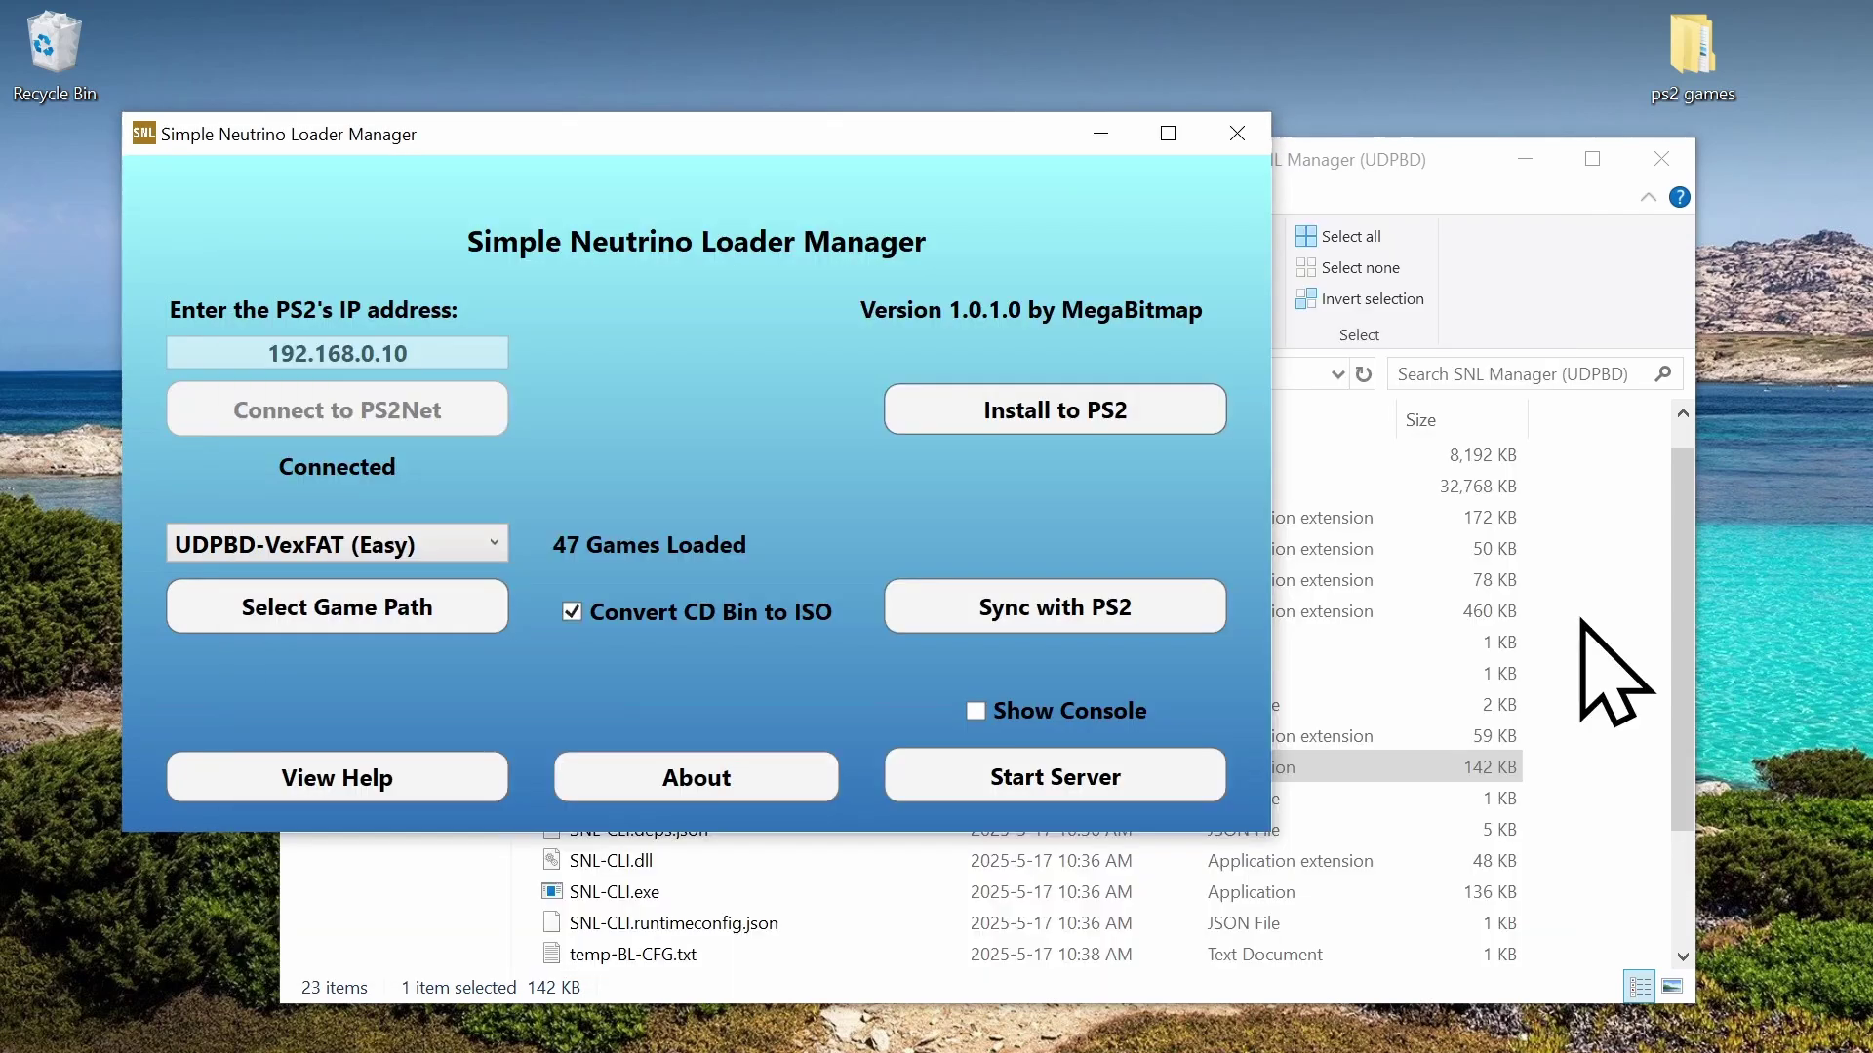
Start the game server and allow udpbd-vexfat.exe through the Windows firewall on private and public networks.
{"action": "left_click", "coordinate": [1068, 777]}
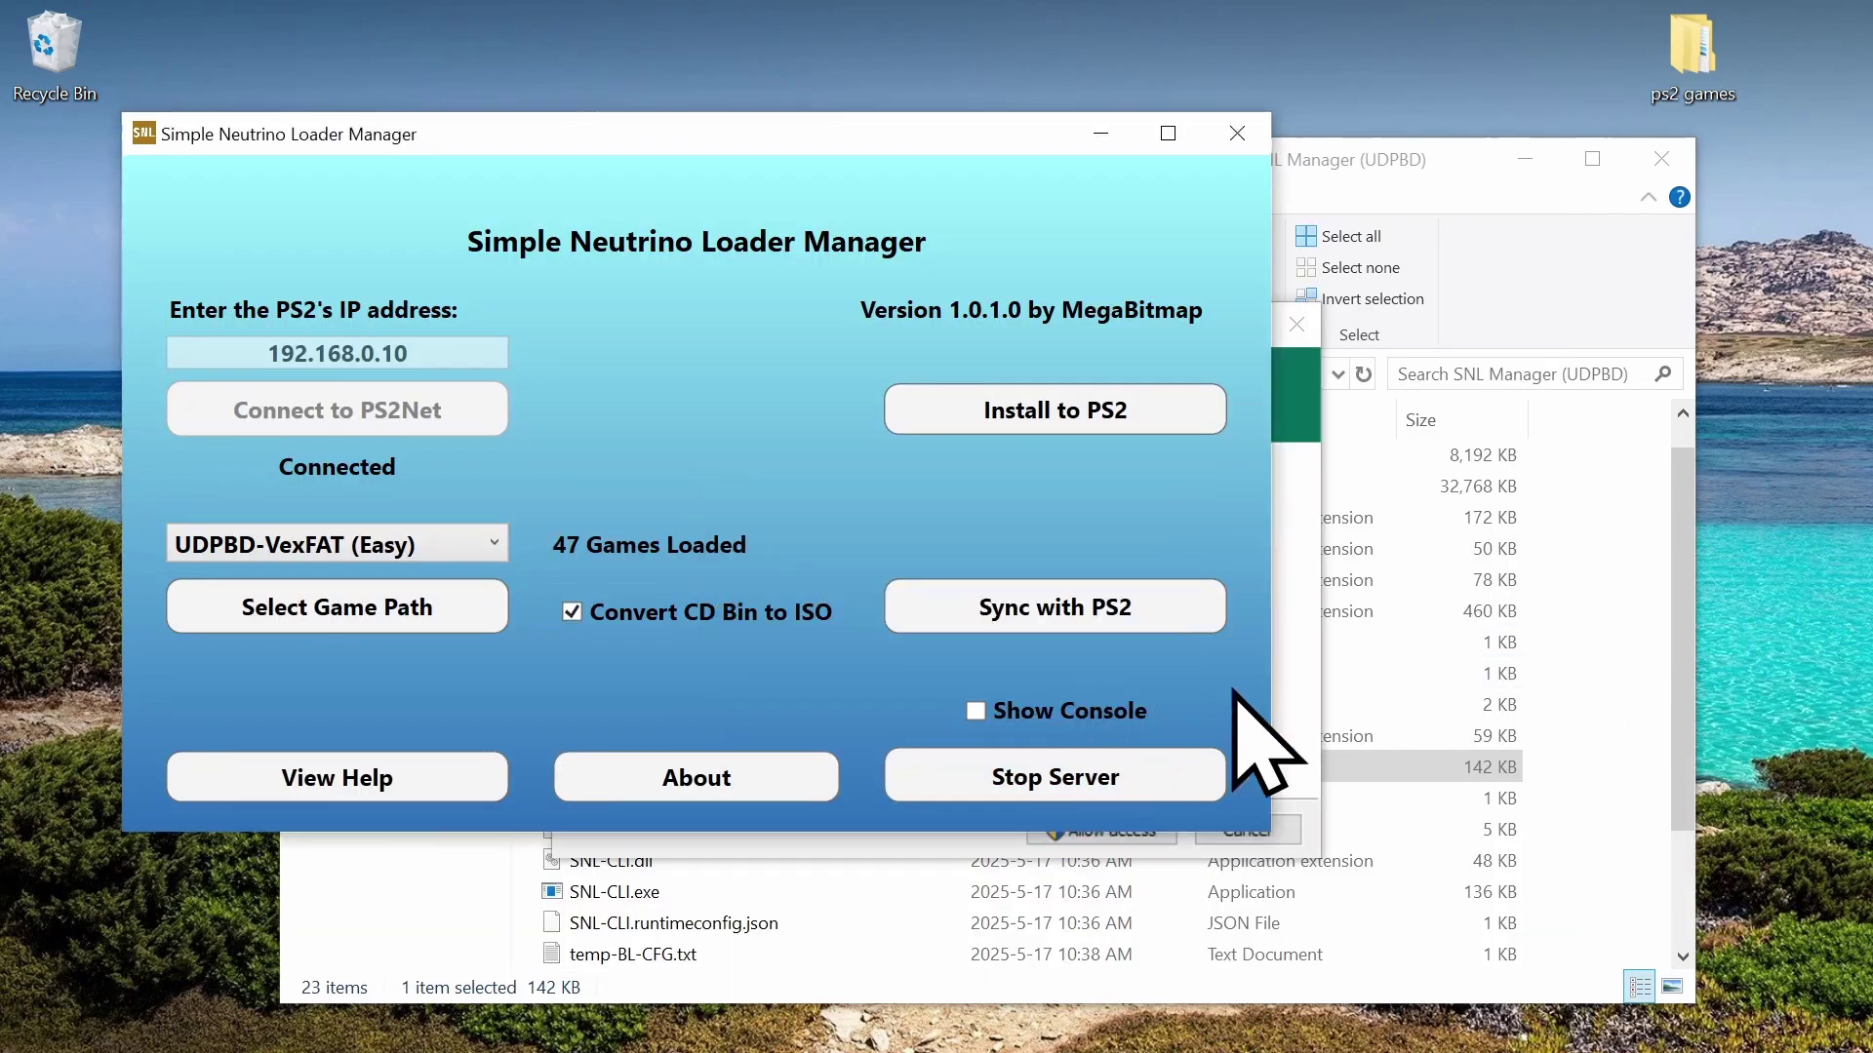
{"action": "left_click", "coordinate": [1292, 687]}
{"action": "left_click", "coordinate": [912, 652]}
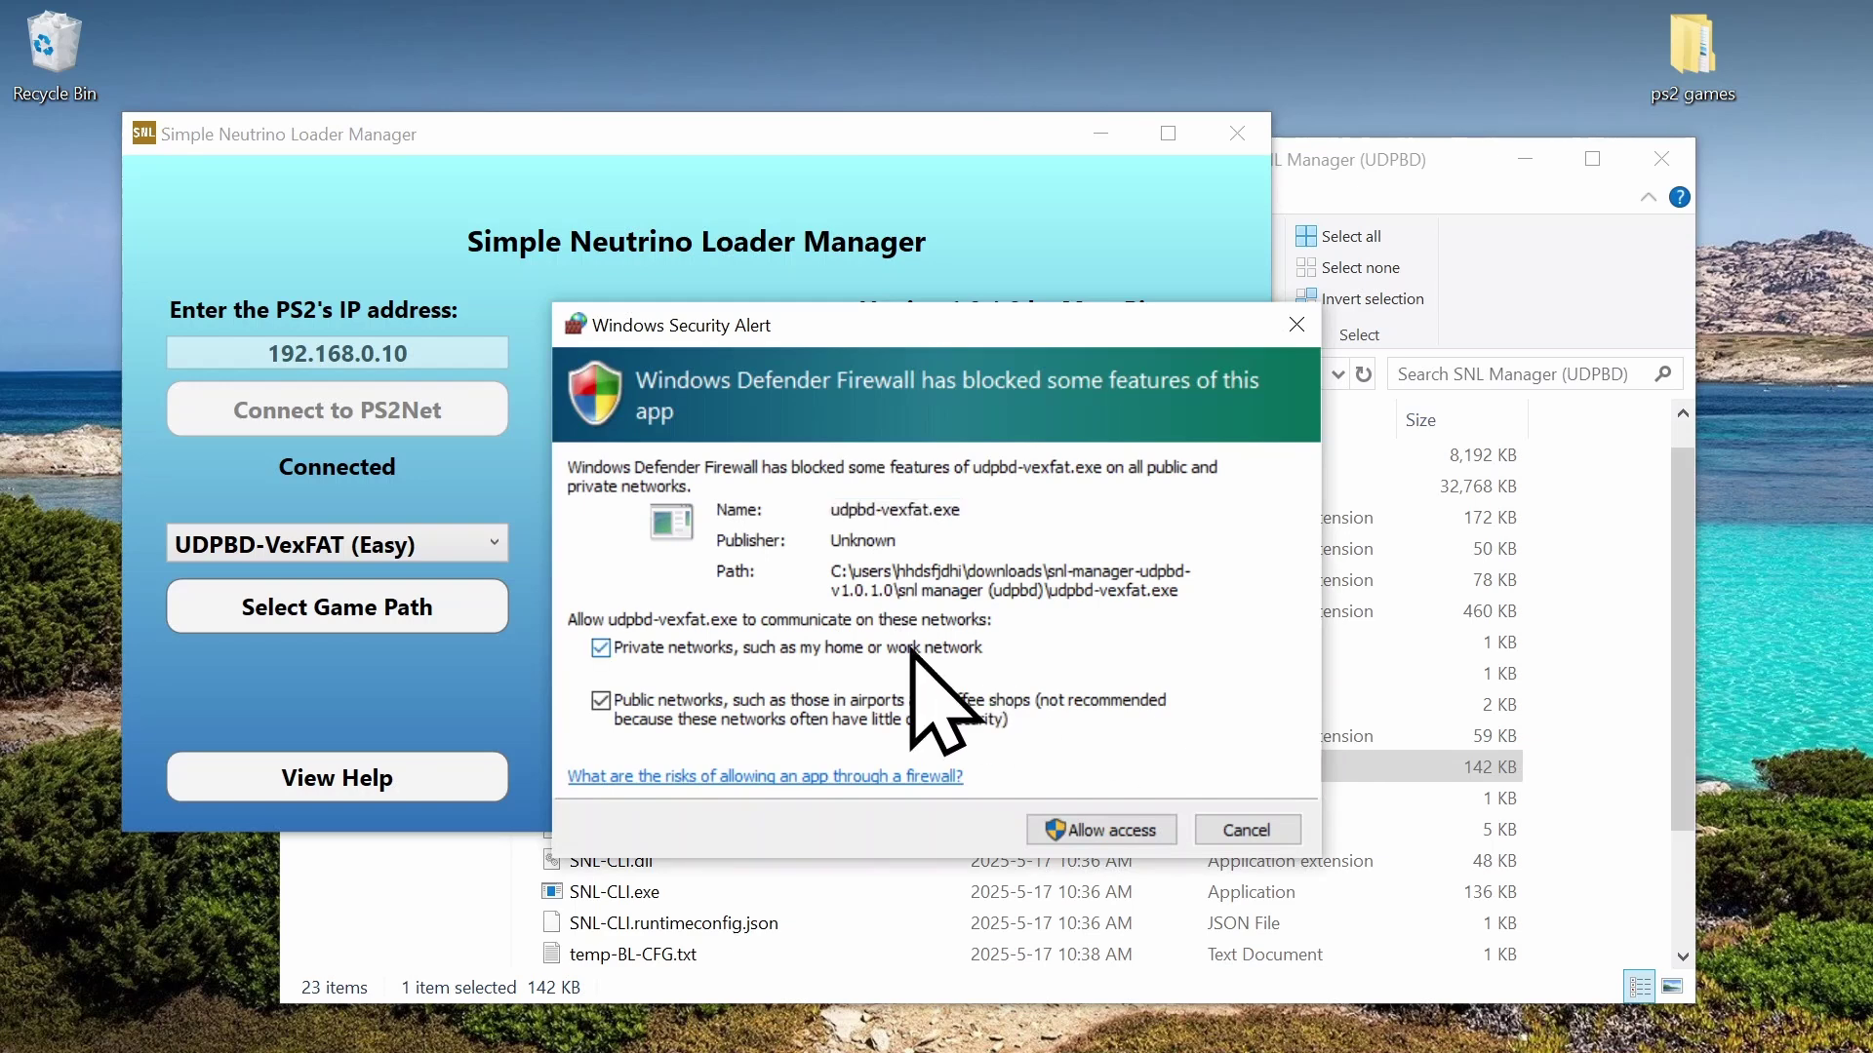
{"action": "left_click", "coordinate": [1083, 830]}
{"action": "left_click", "coordinate": [949, 786]}
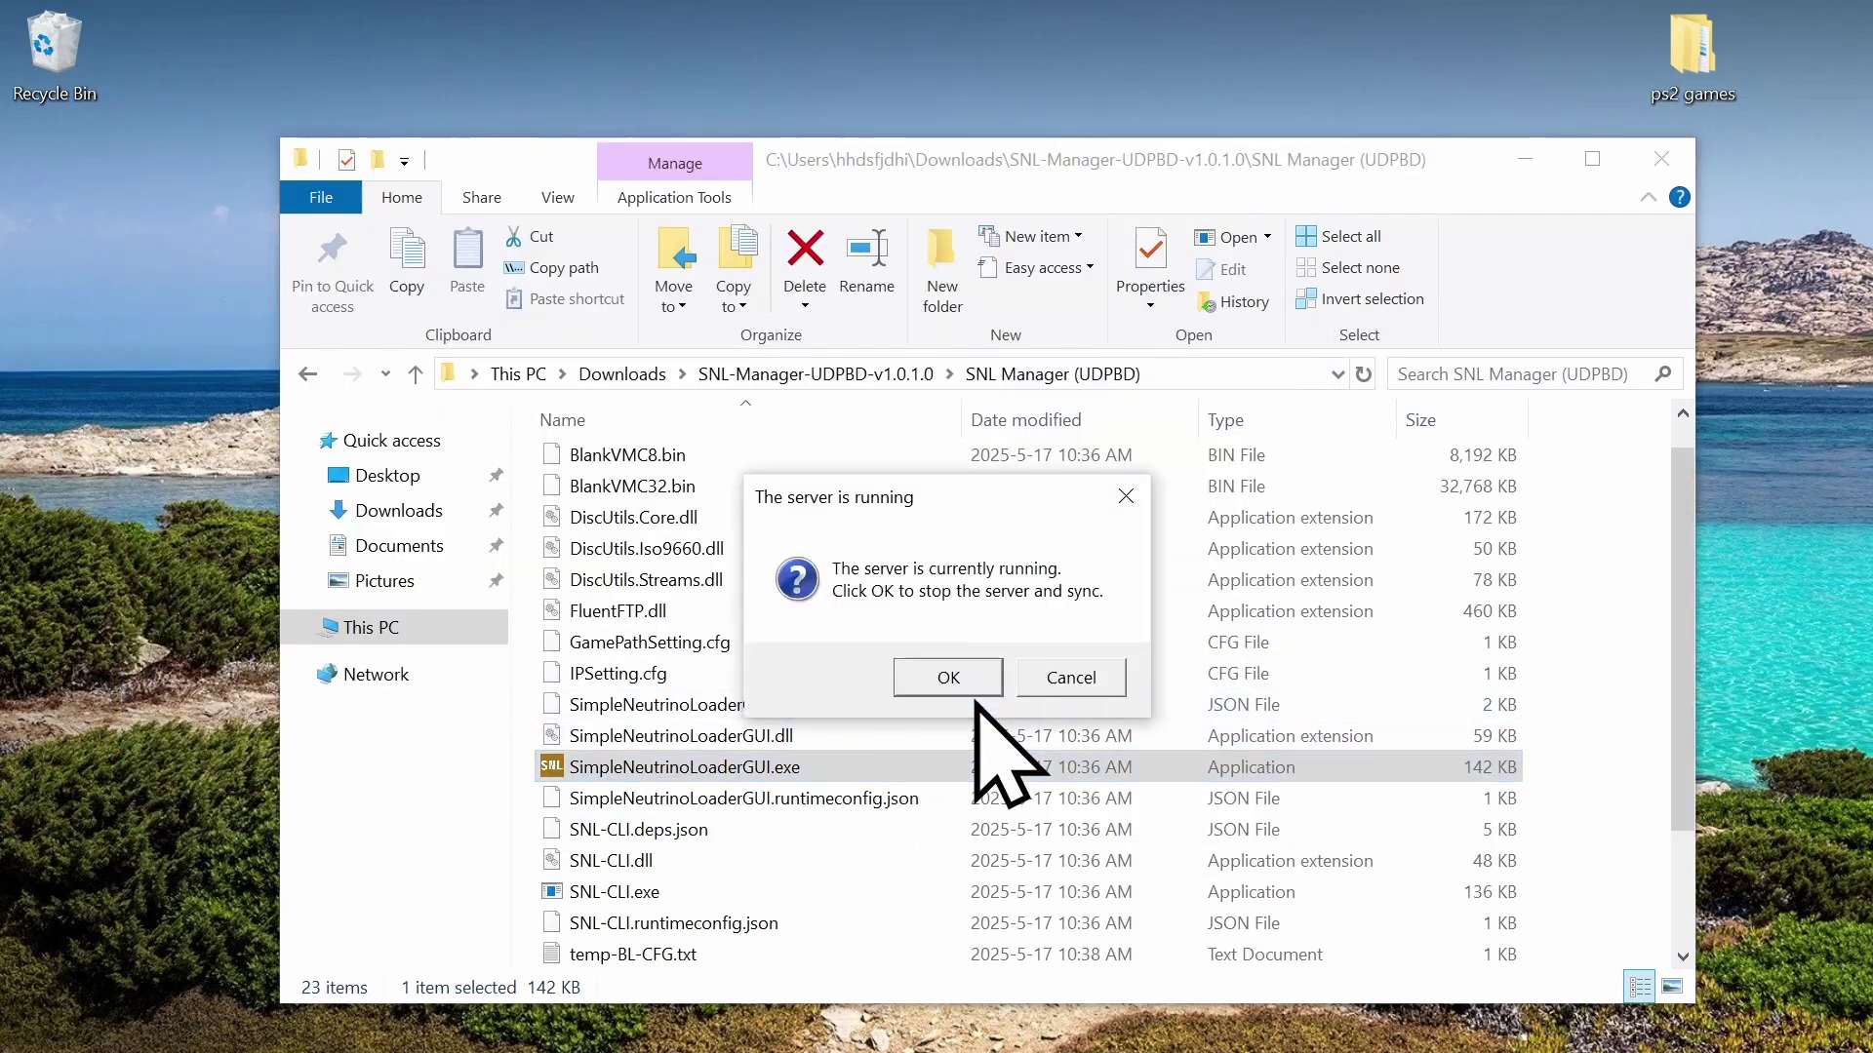
Agree to stop the running server for a new sync, and start the server again.
{"action": "left_click", "coordinate": [957, 683]}
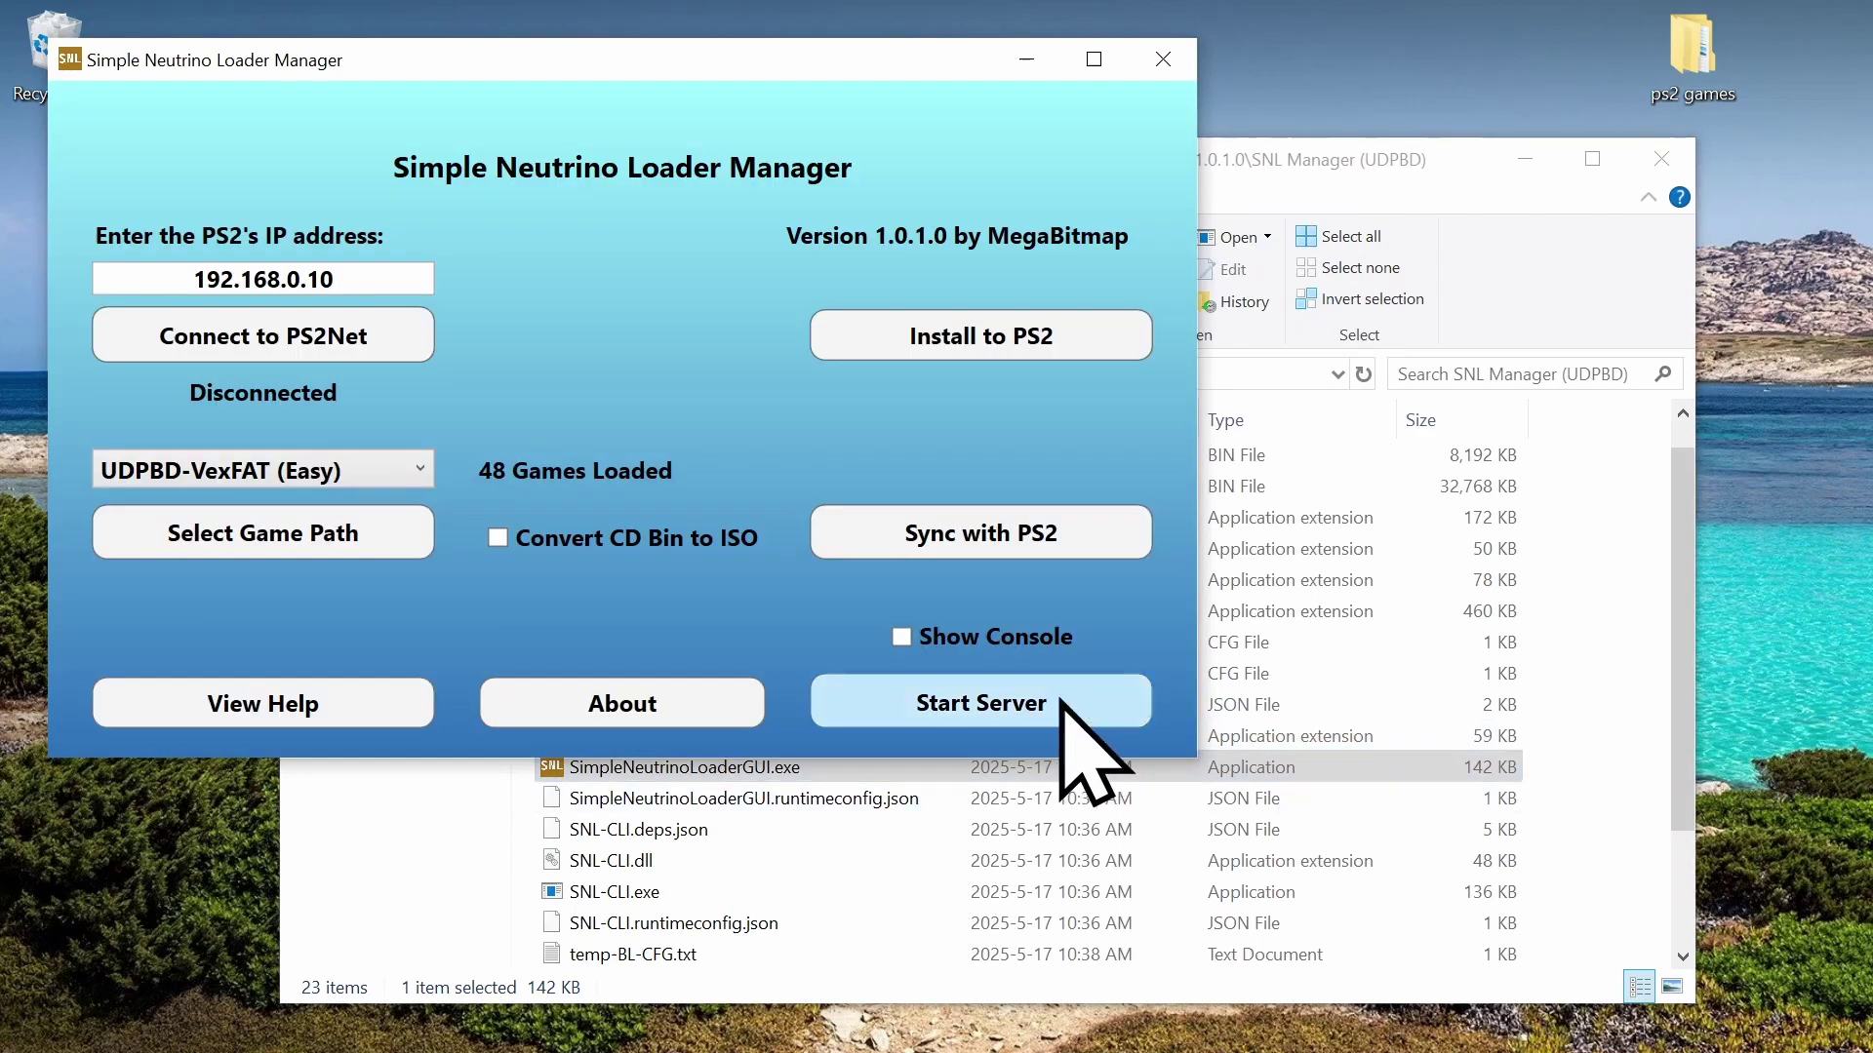
{"action": "left_click", "coordinate": [1062, 699]}
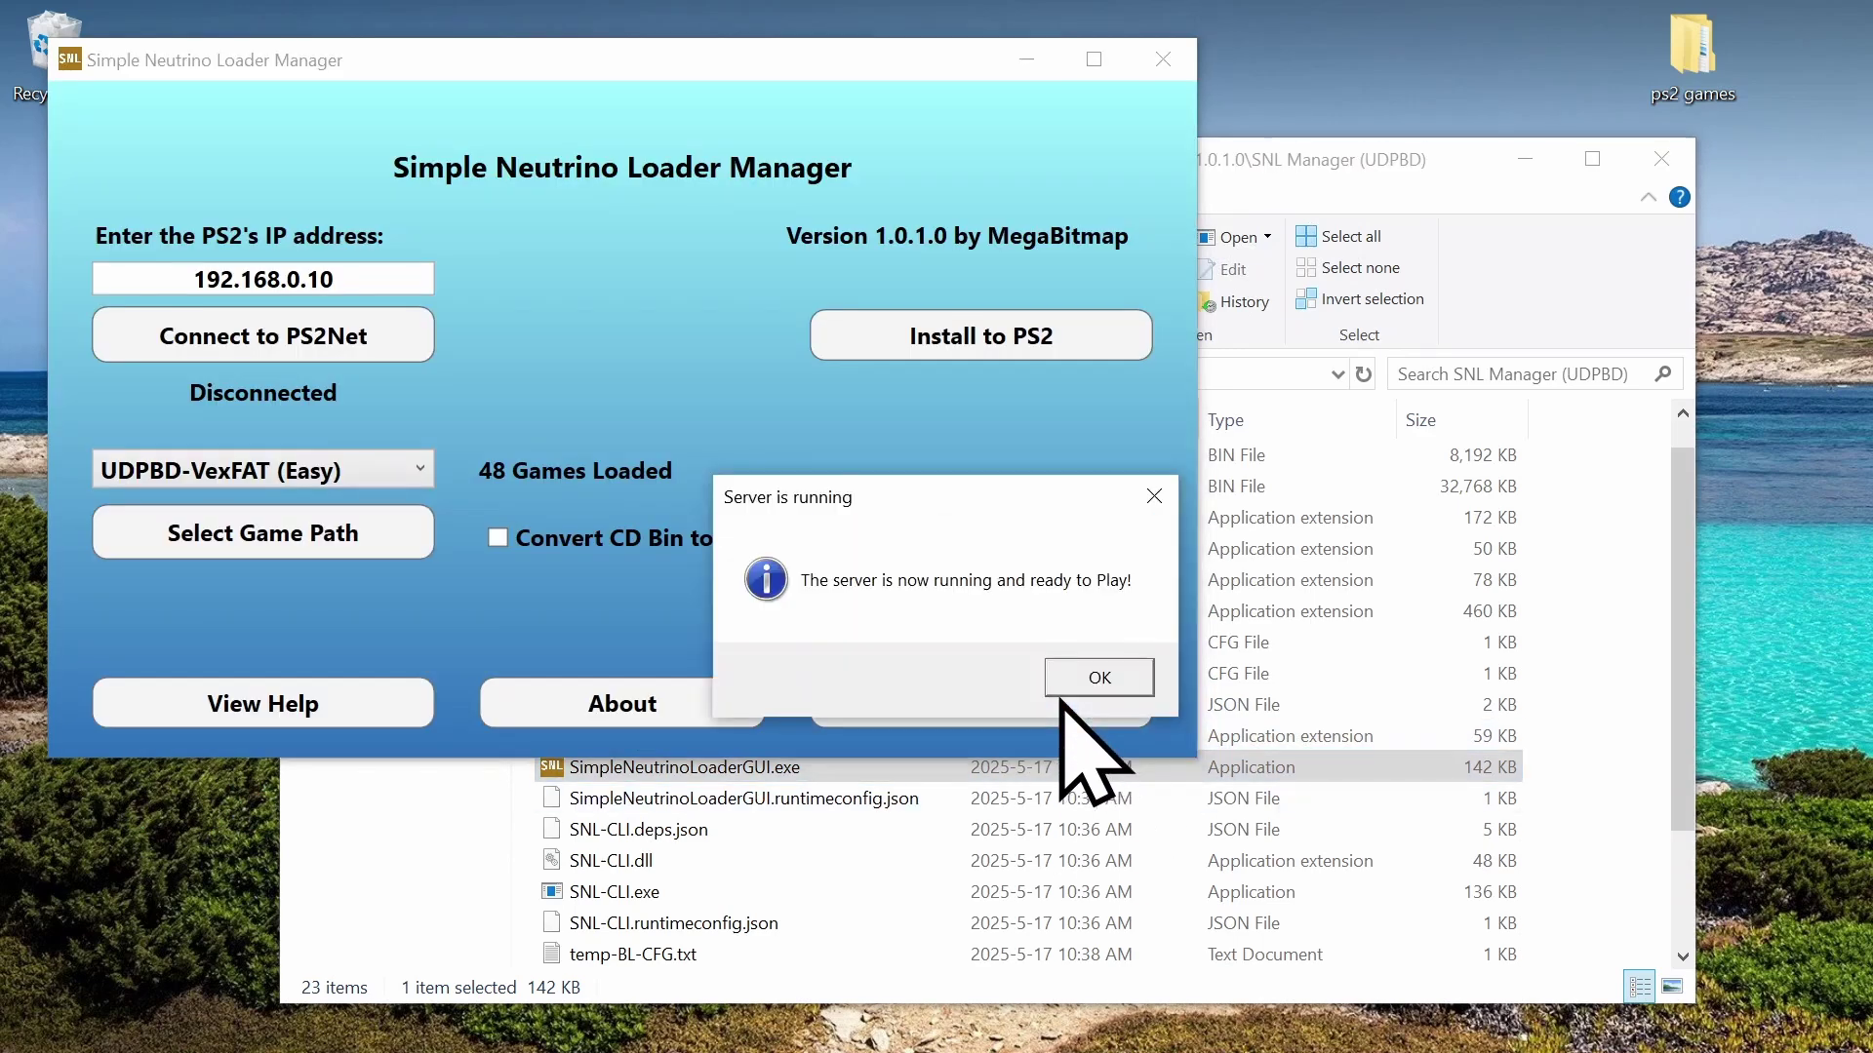
{"action": "left_click", "coordinate": [1089, 673]}
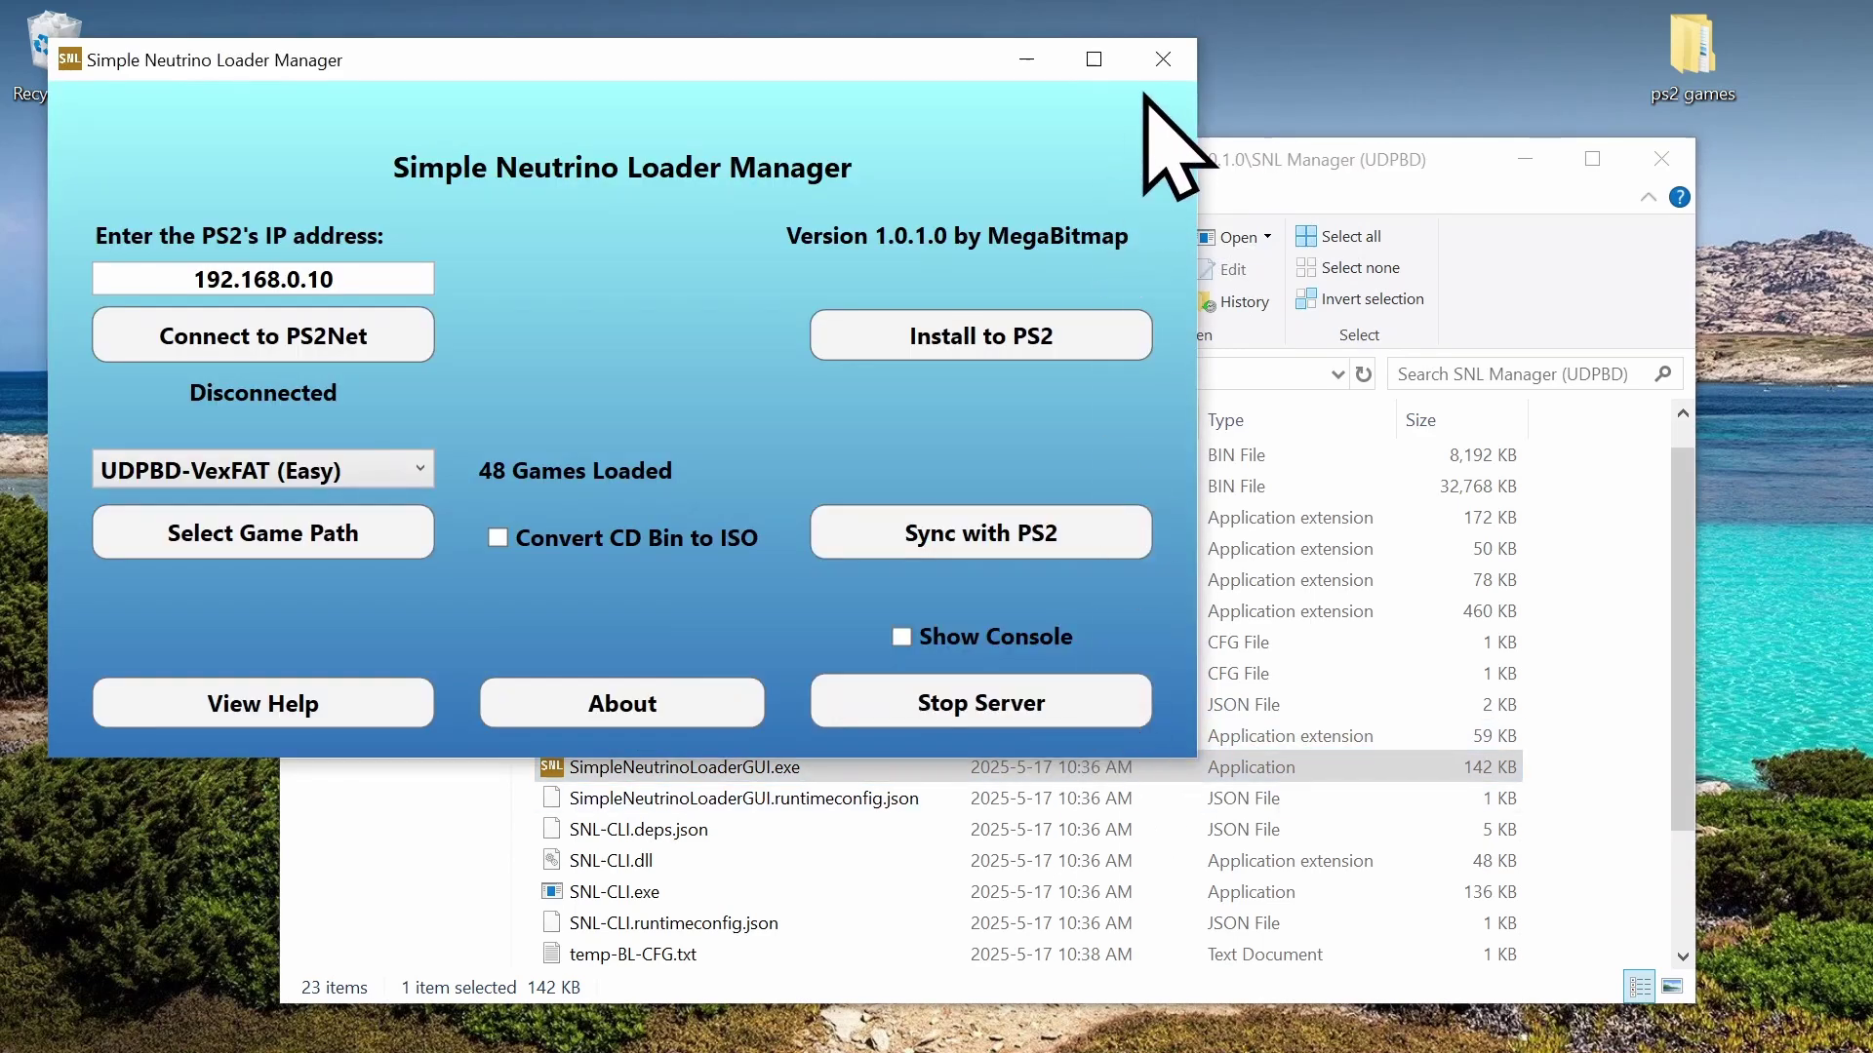